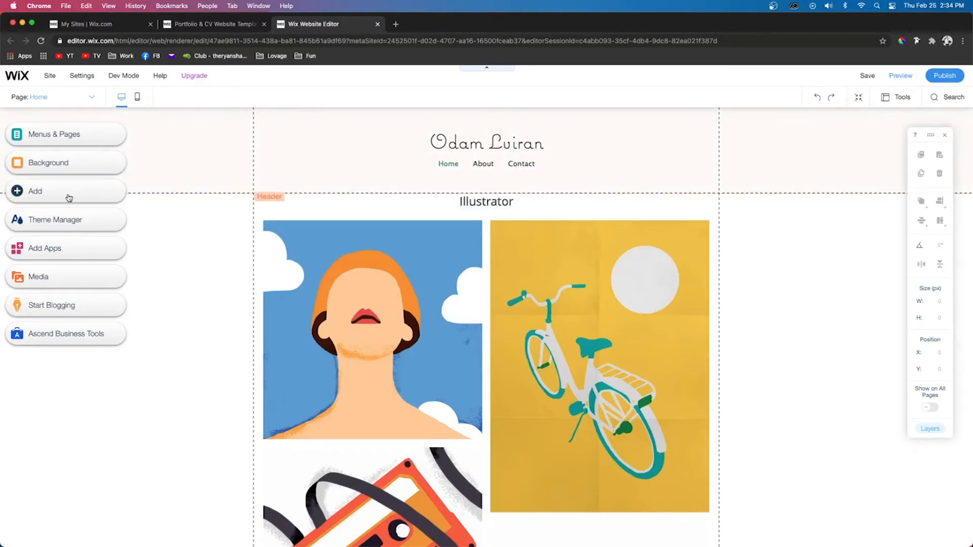
- Search the app market for "subscription" and add the Pricing Plans app to the site
click(49, 253)
click(127, 164)
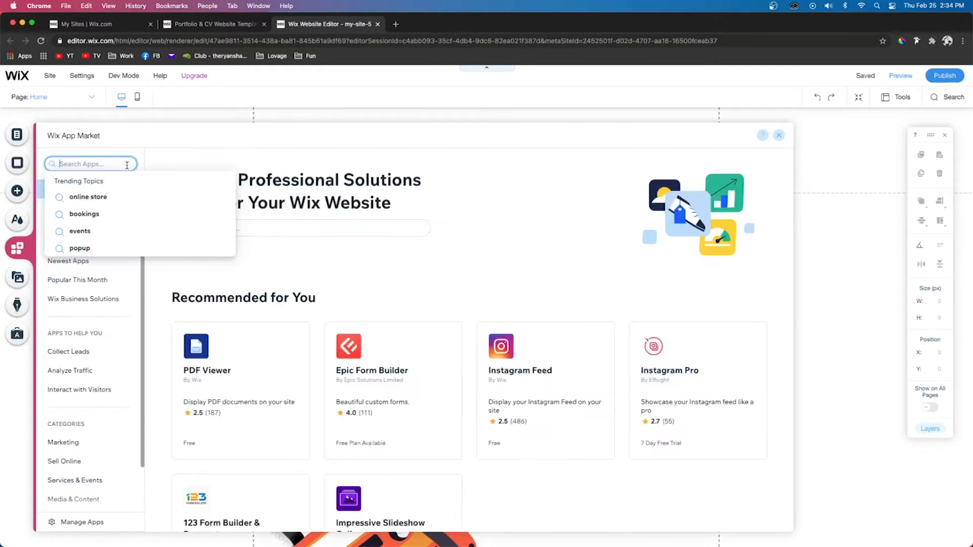
text(subscription)
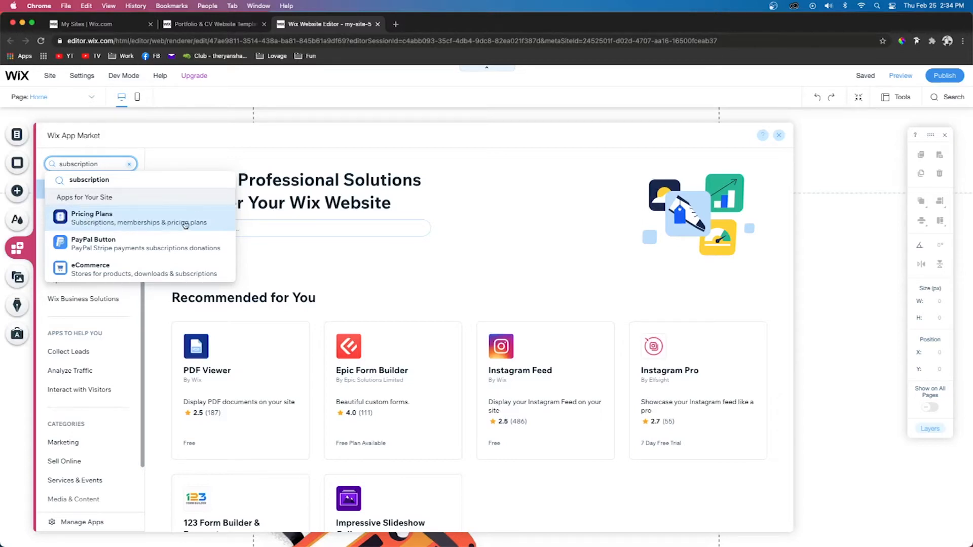
click(105, 218)
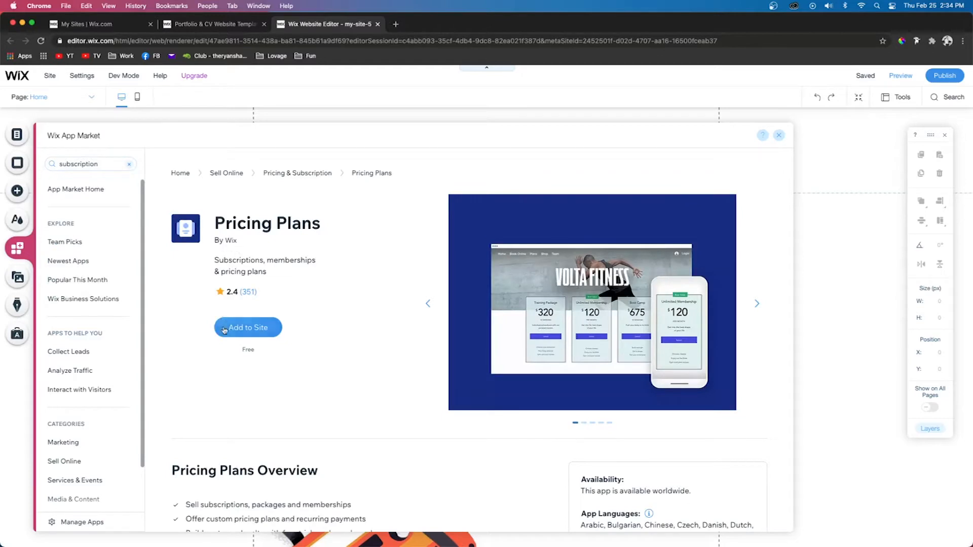
click(242, 330)
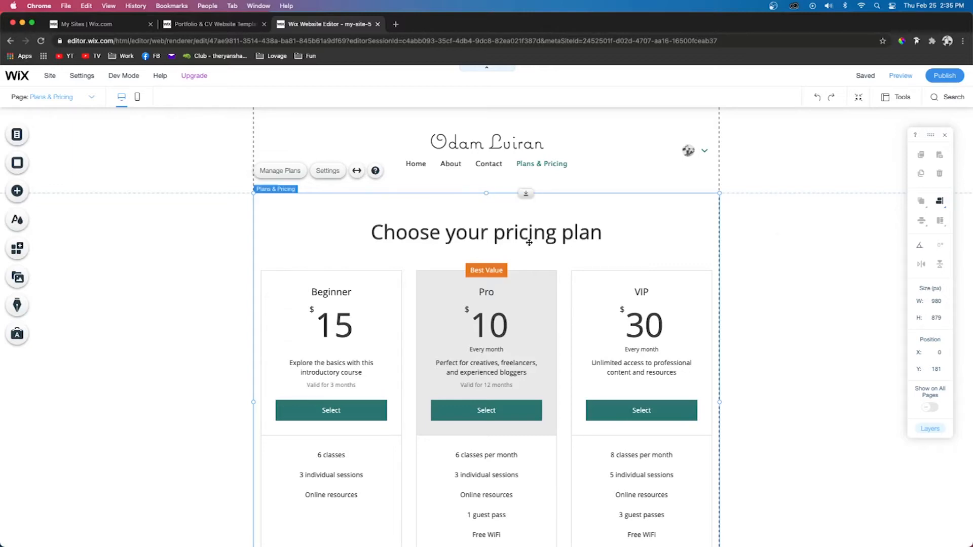
- Open the display settings of the Plans & Pricing element on the Plans & Pricing page
click(402, 250)
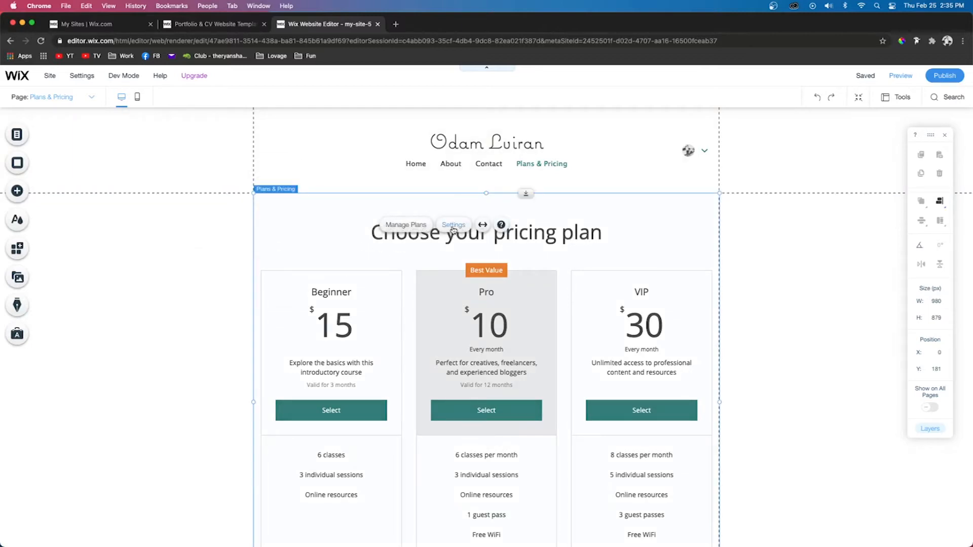
click(453, 227)
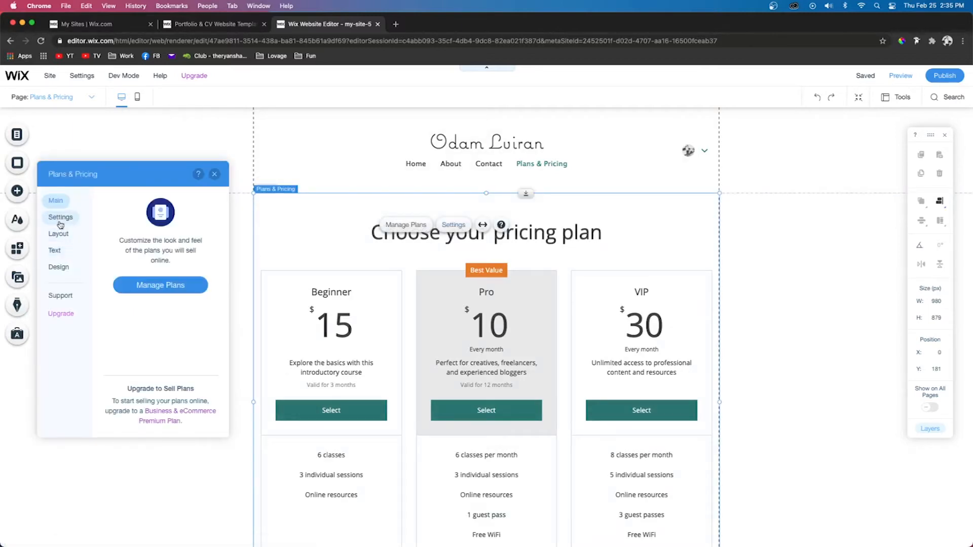
click(61, 218)
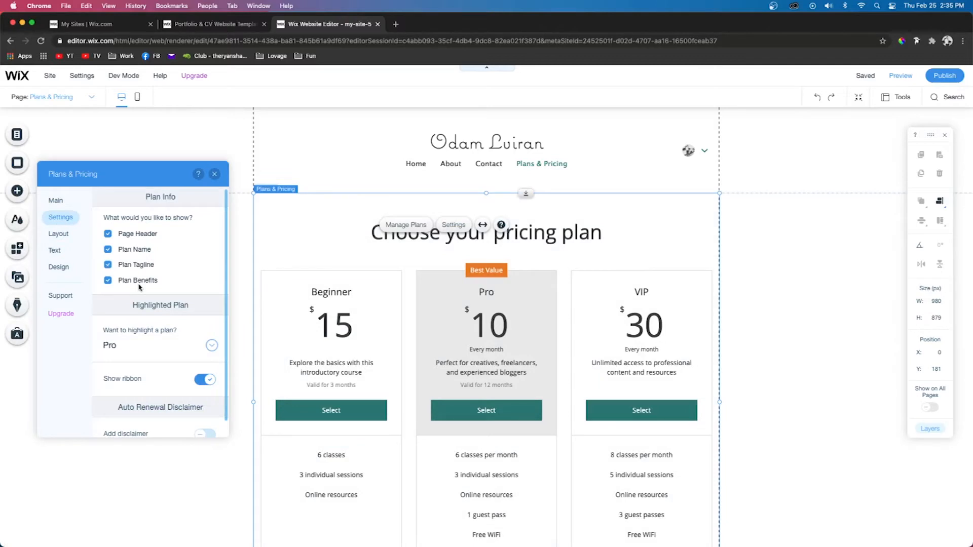
- Try hiding and reshowing the page header, plan name, tagline and benefits, and check the options for the highlighted plan
click(108, 234)
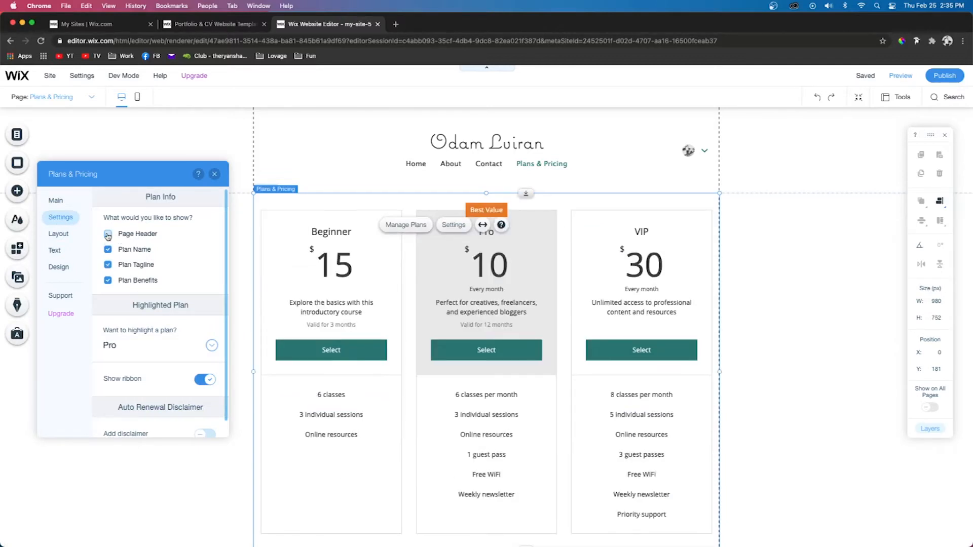
click(108, 234)
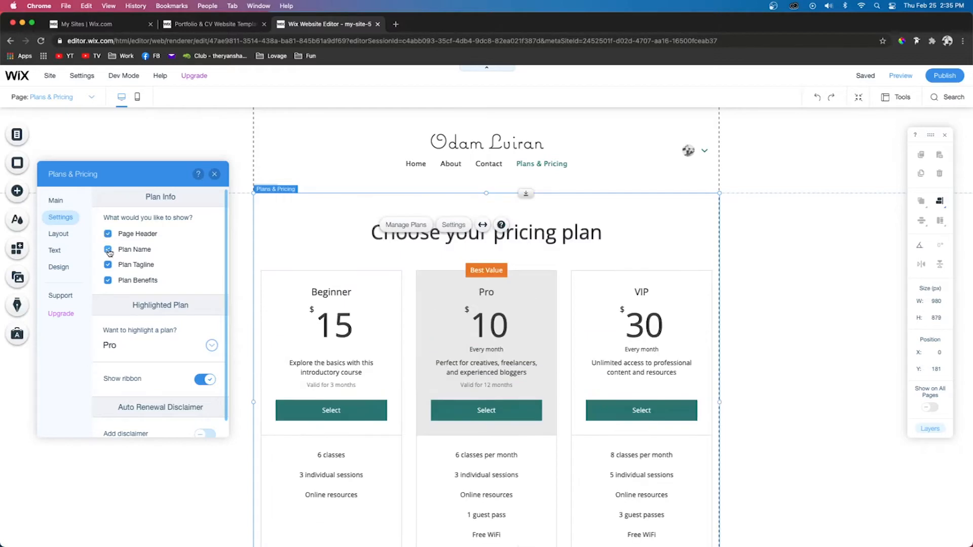
click(108, 250)
click(108, 250)
click(108, 264)
click(108, 265)
click(107, 280)
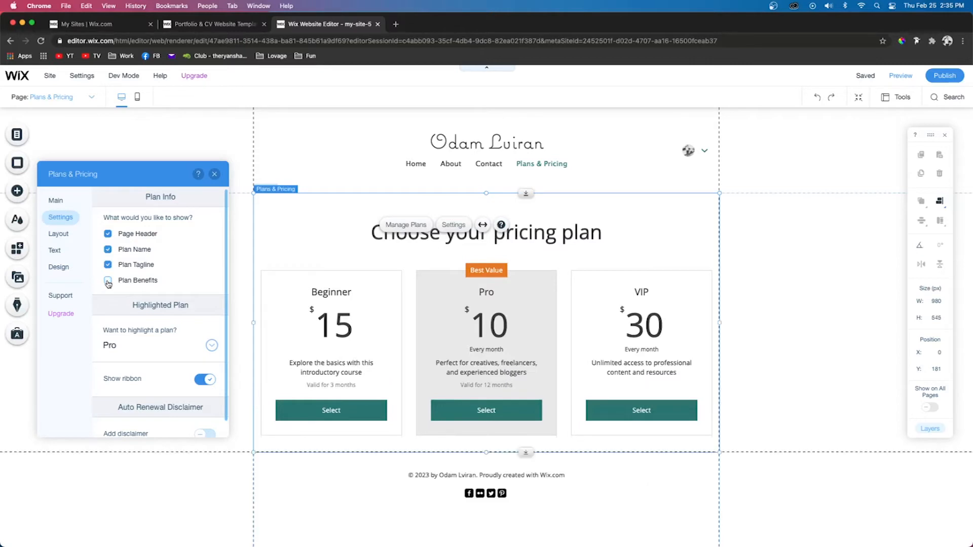
click(108, 280)
scroll(152, 324, down, 1)
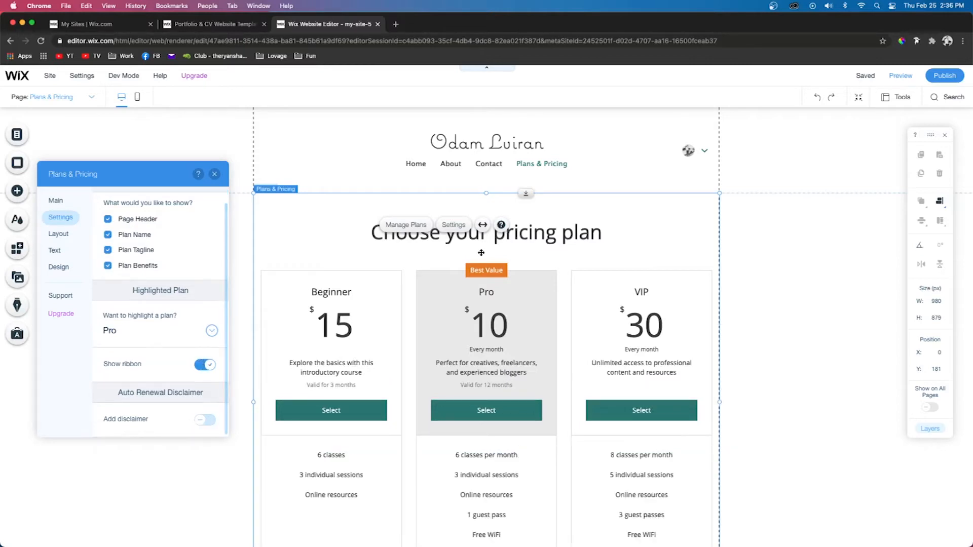
click(193, 331)
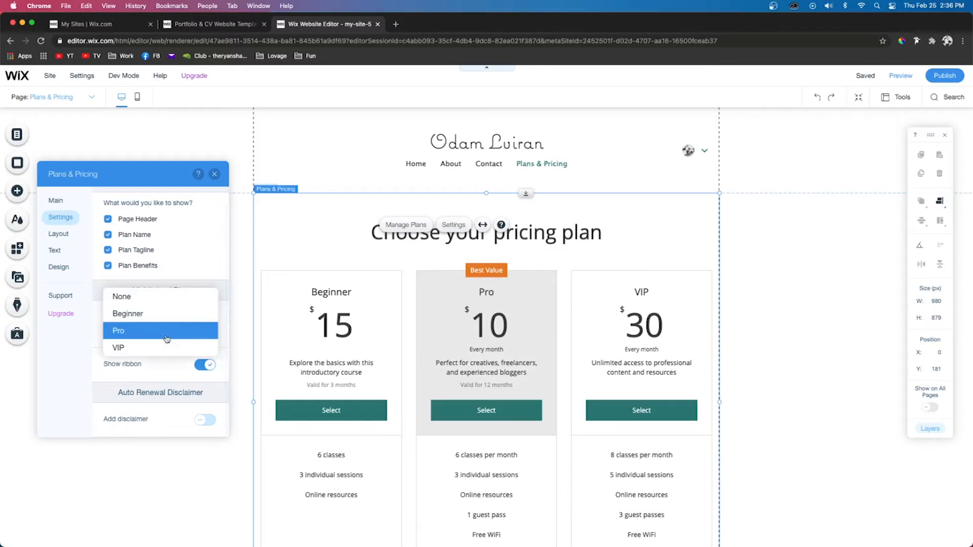
- Set the line spacing of the plan benefits to 1.2 in the layout settings
click(58, 233)
mouse_move(131, 233)
mouse_down()
mouse_move(149, 233)
mouse_move(137, 237)
mouse_up()
scroll(141, 281, down, 3)
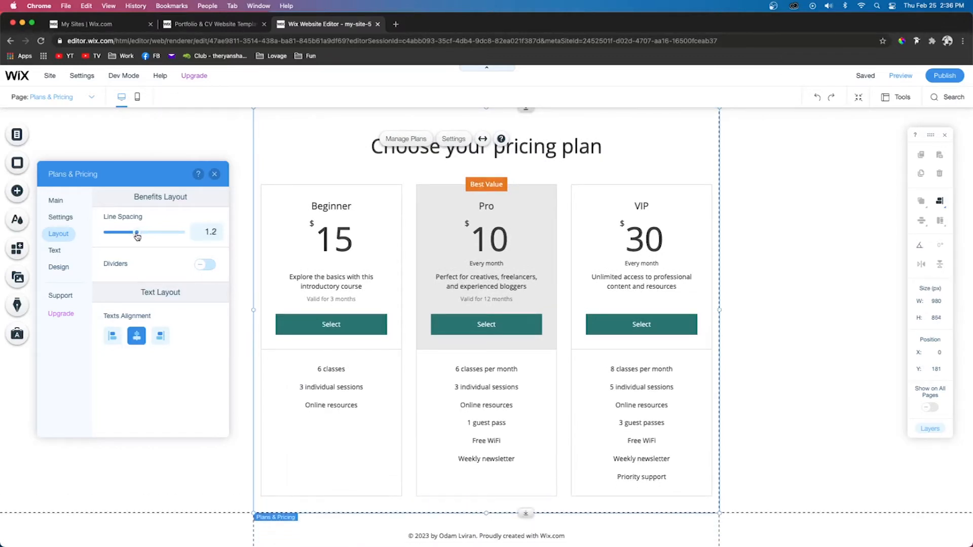
- Try out dividers between the benefits and left text alignment, returning to no dividers and centred text
click(205, 265)
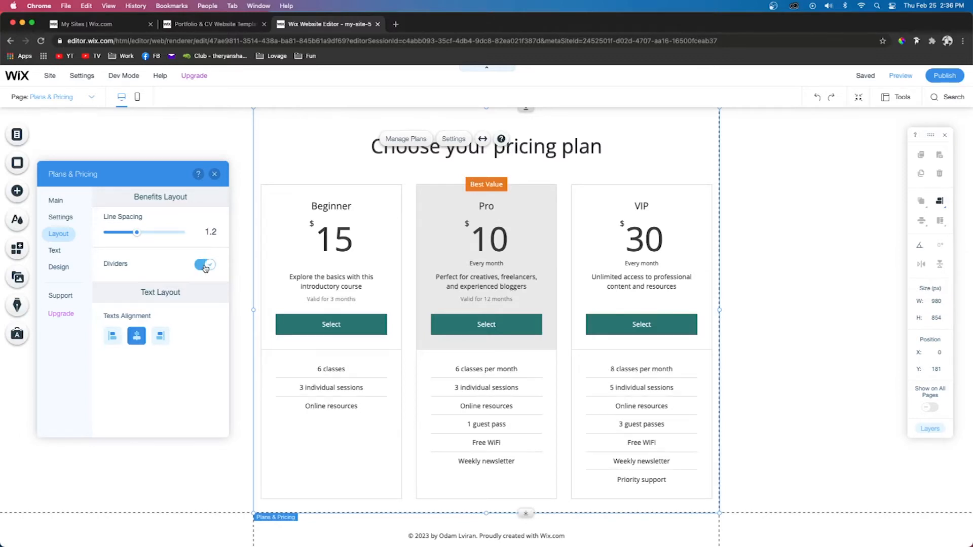
click(205, 265)
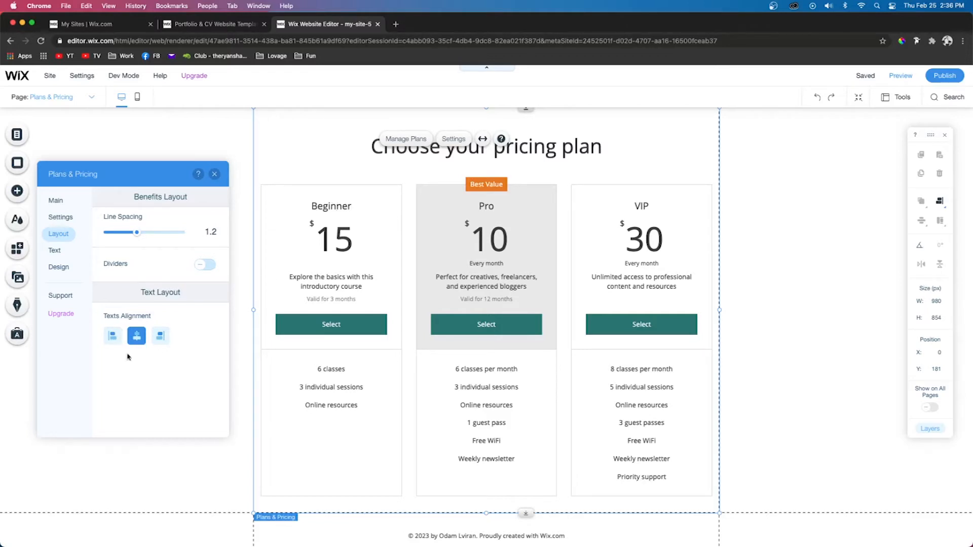
click(111, 337)
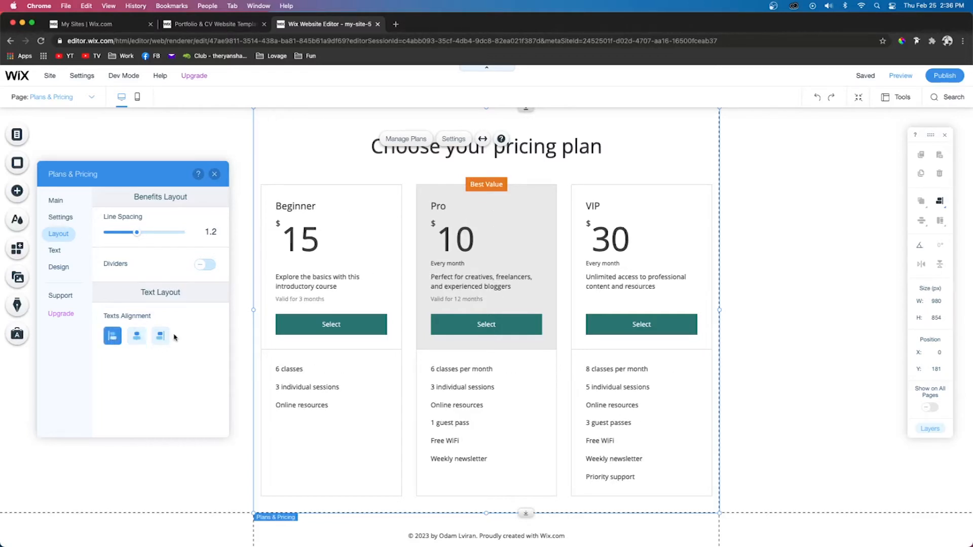
click(137, 336)
- Change the highlighted plan's ribbon text to "MOST POPULAR"
click(55, 250)
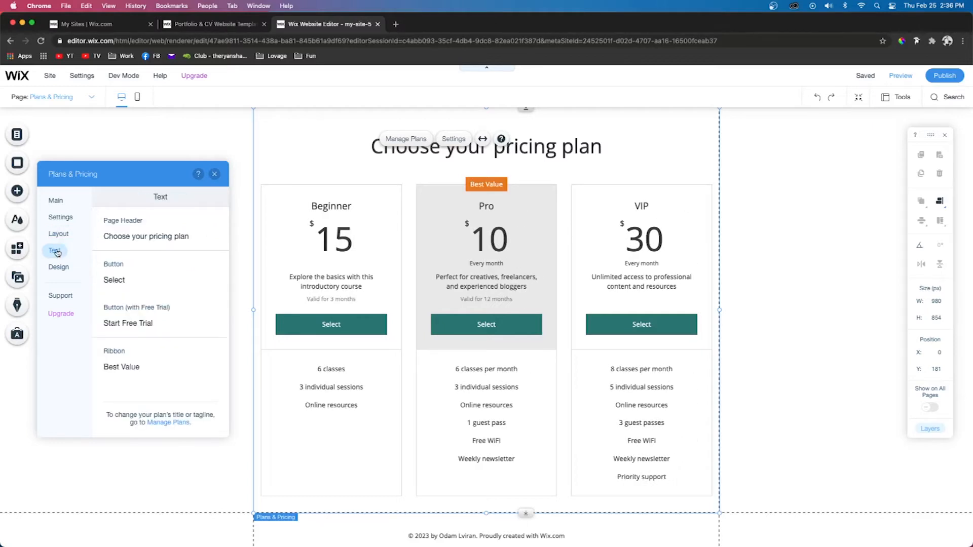
click(137, 238)
click(139, 277)
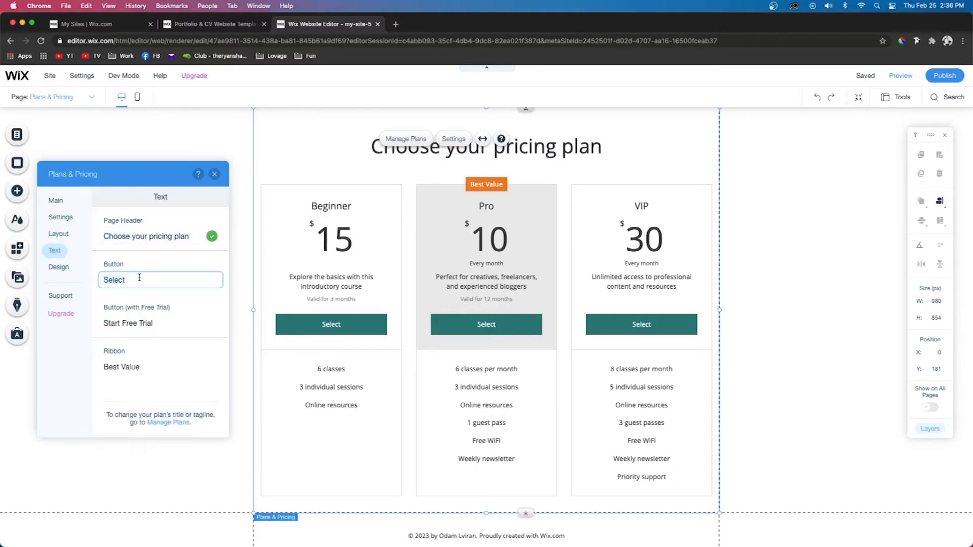
click(147, 320)
click(147, 366)
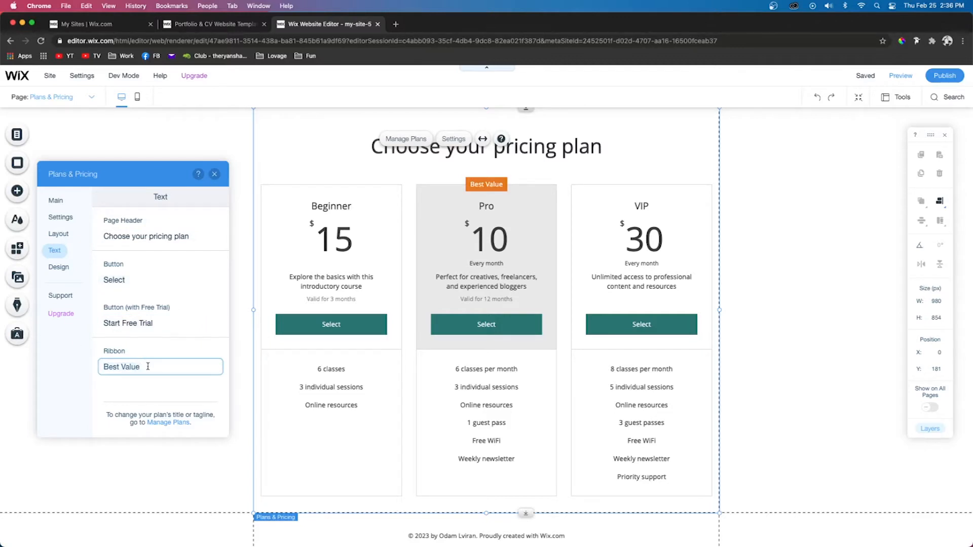
key(super+a)
text(MOST POPULAR)
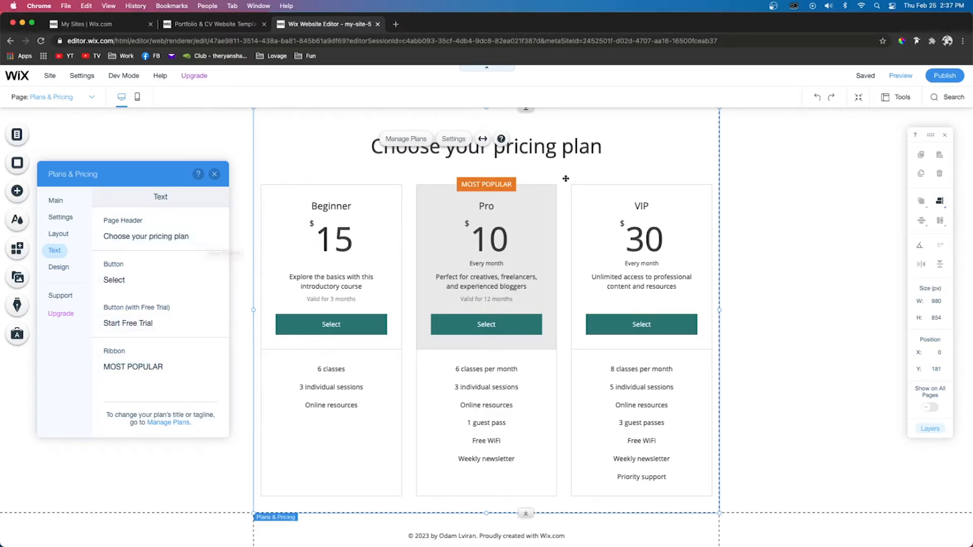
- Review the pricing page and examine its design options for background and border, text, button and ribbon
scroll(564, 178, up, 3)
click(499, 229)
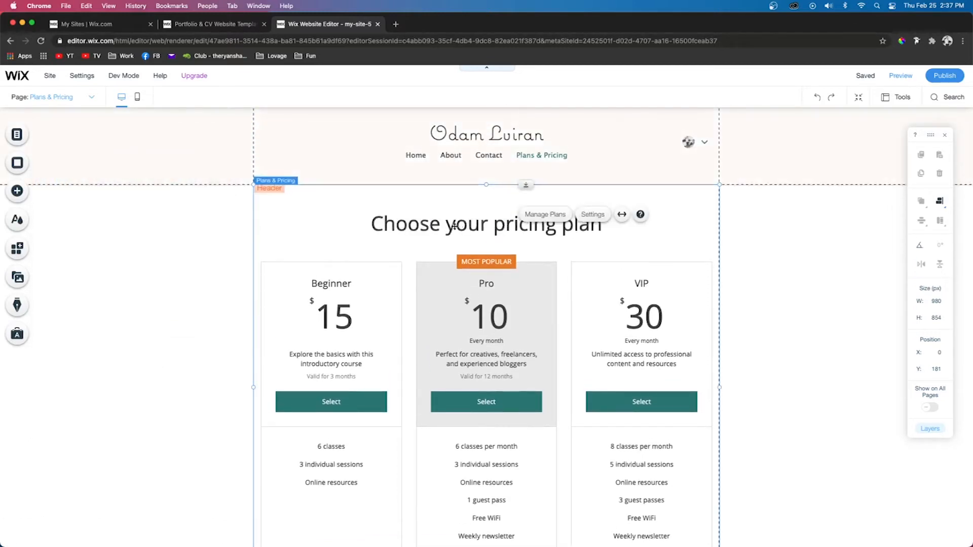
scroll(433, 234, down, 4)
click(322, 309)
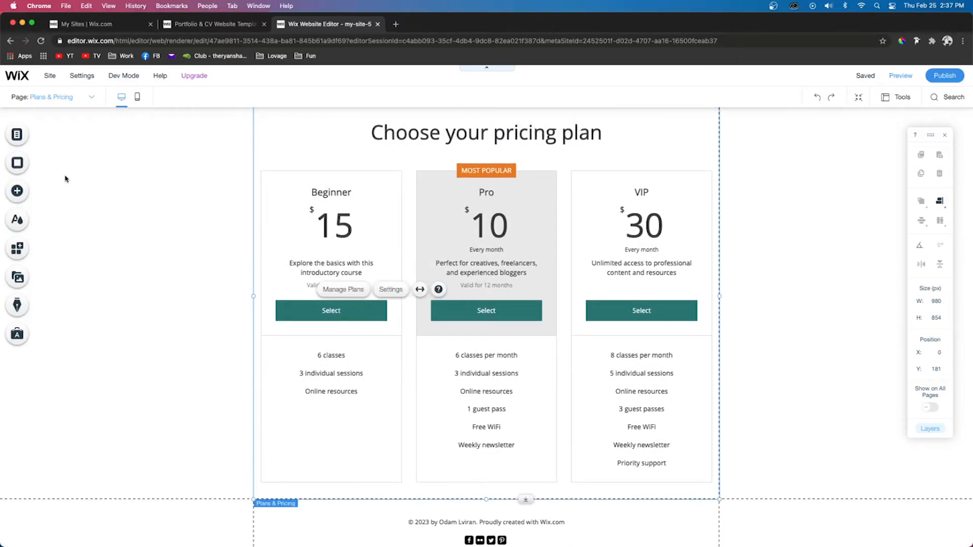
click(58, 268)
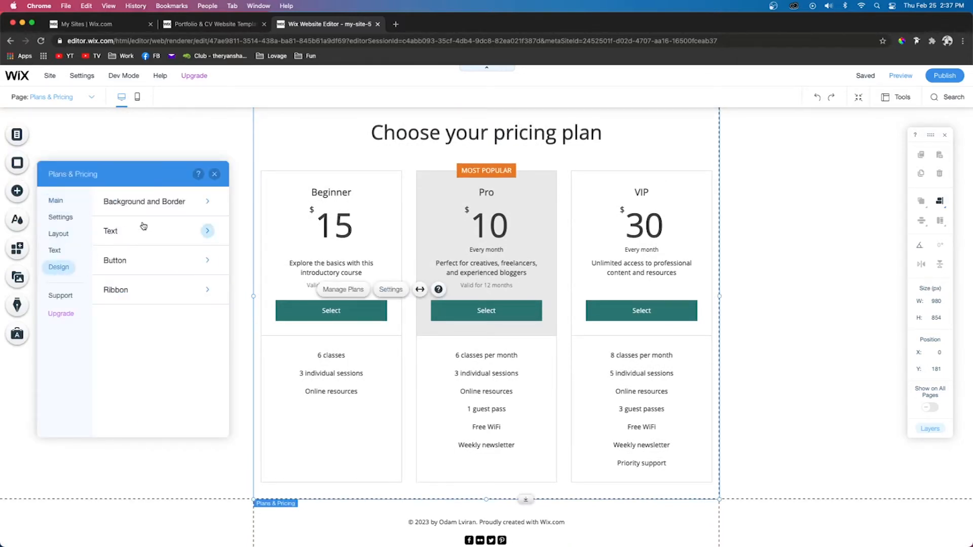
click(146, 202)
scroll(150, 301, down, 3)
scroll(150, 301, up, 3)
scroll(150, 301, down, 3)
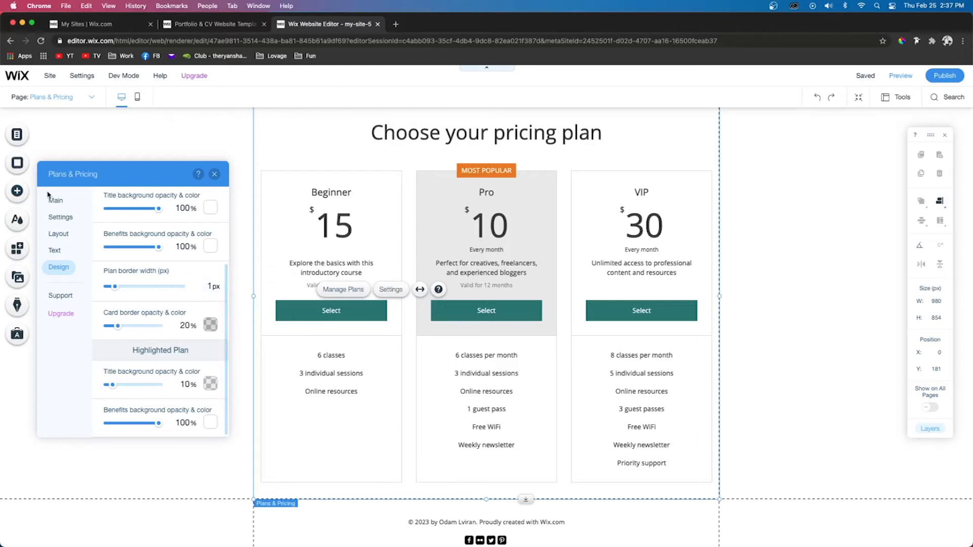
click(128, 233)
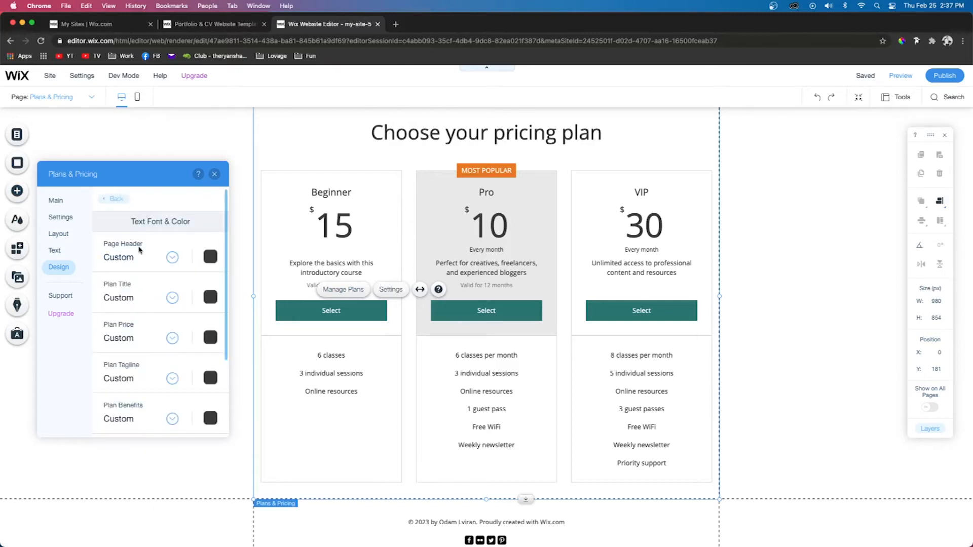
scroll(140, 250, down, 1)
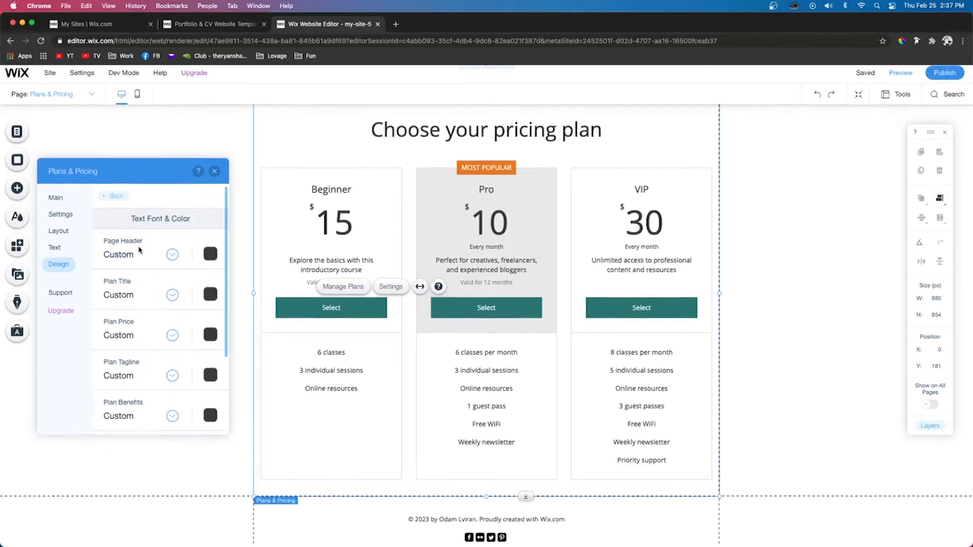
click(115, 197)
click(142, 264)
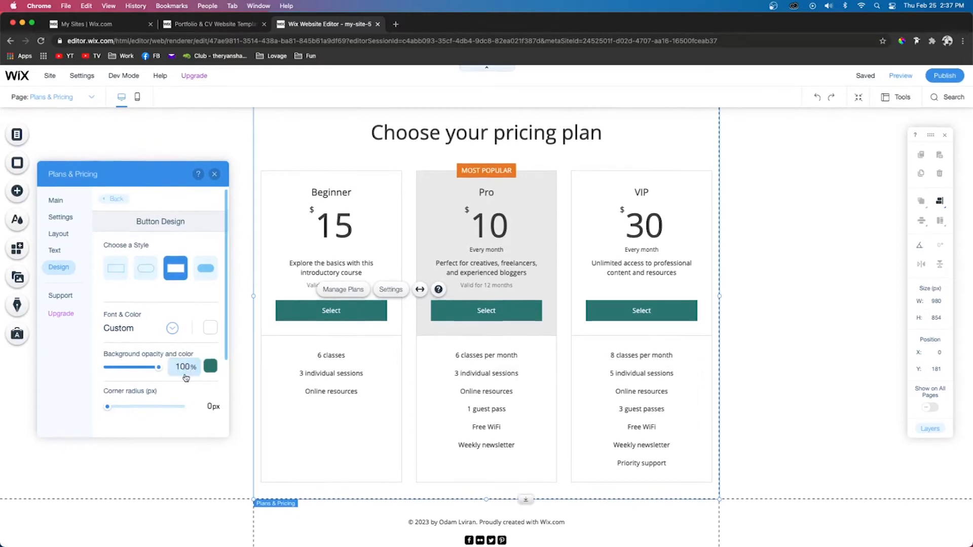
click(112, 199)
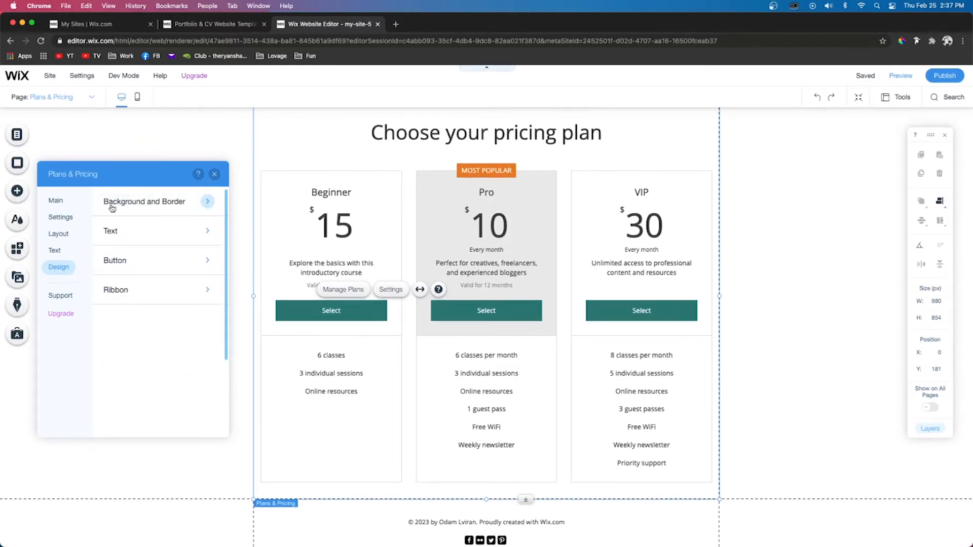
click(129, 296)
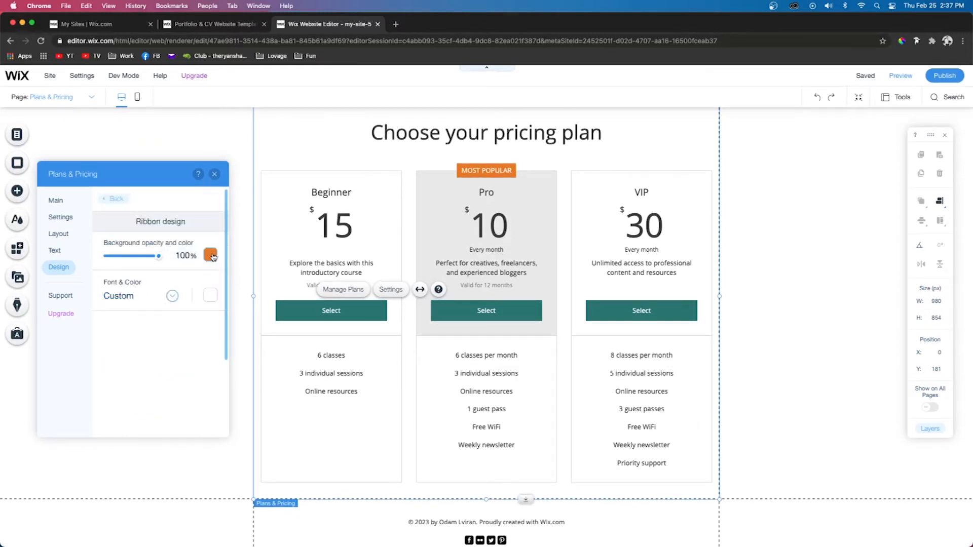
click(286, 238)
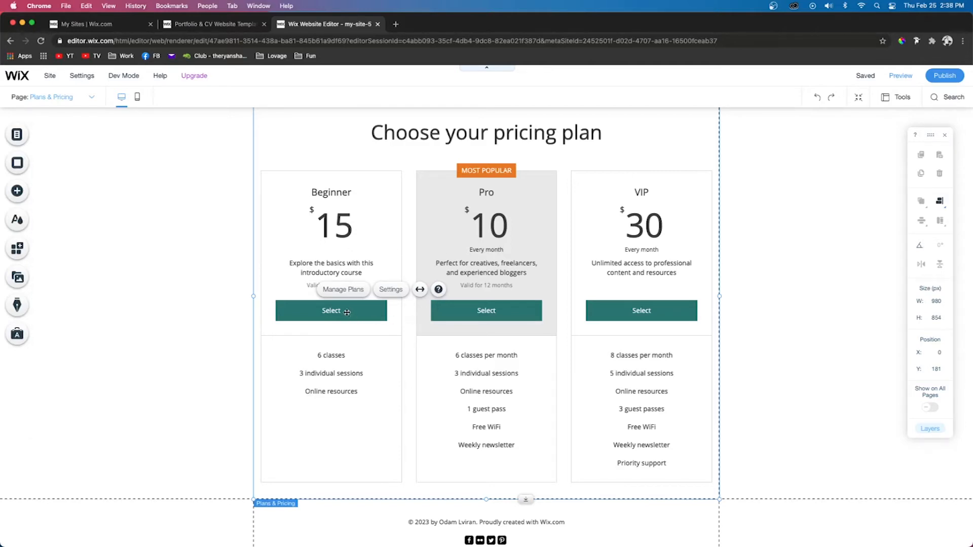
- Create a new pricing plan named "Basic" that lists "Nice Image Library" as an included item
click(360, 334)
click(358, 315)
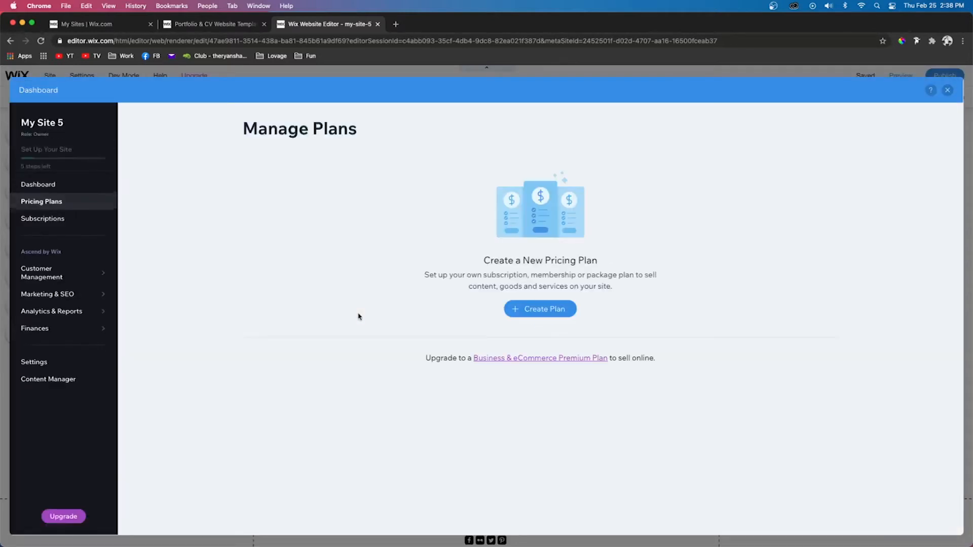
click(541, 310)
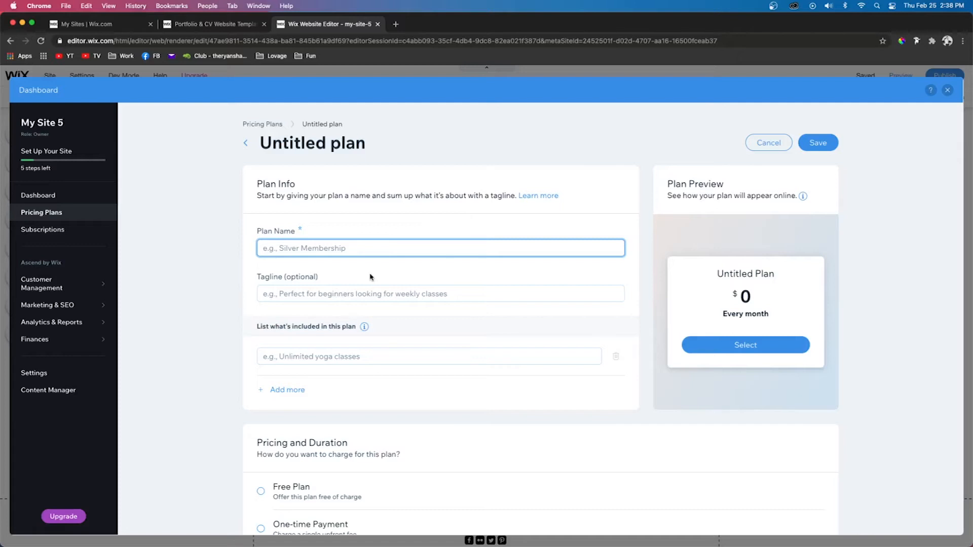
text(Free)
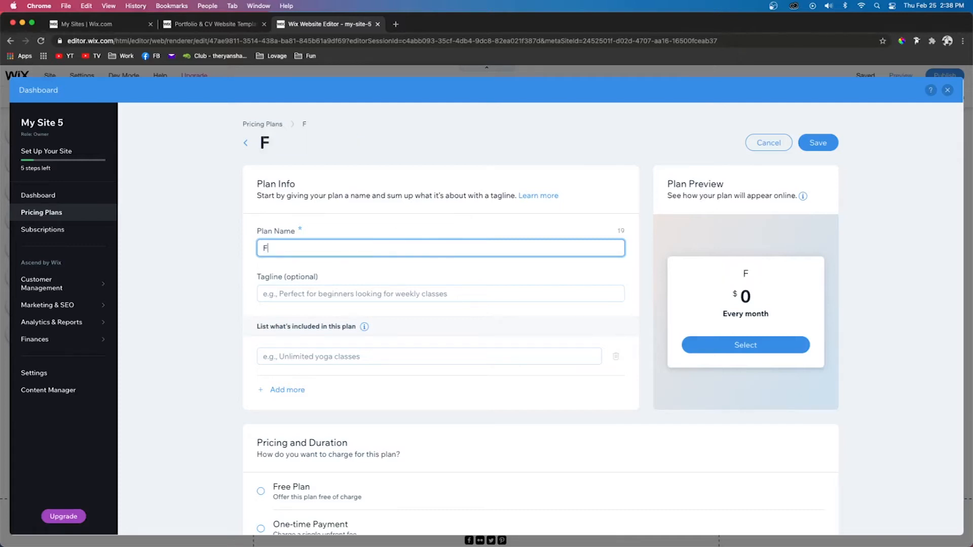
text(Basic)
click(375, 293)
text(Nice Images)
- Choose Free Plan as the pricing type for the Basic plan
scroll(375, 293, down, 2)
click(280, 272)
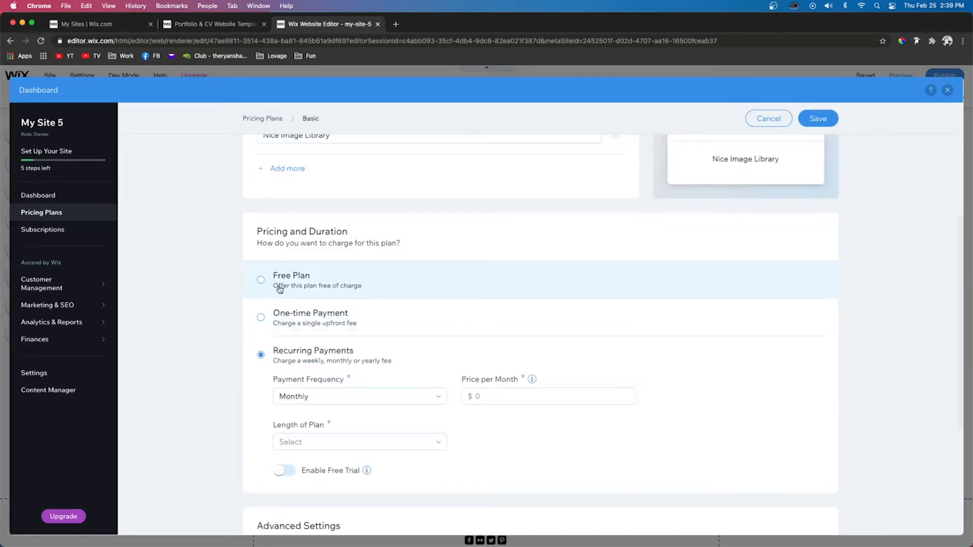
click(262, 284)
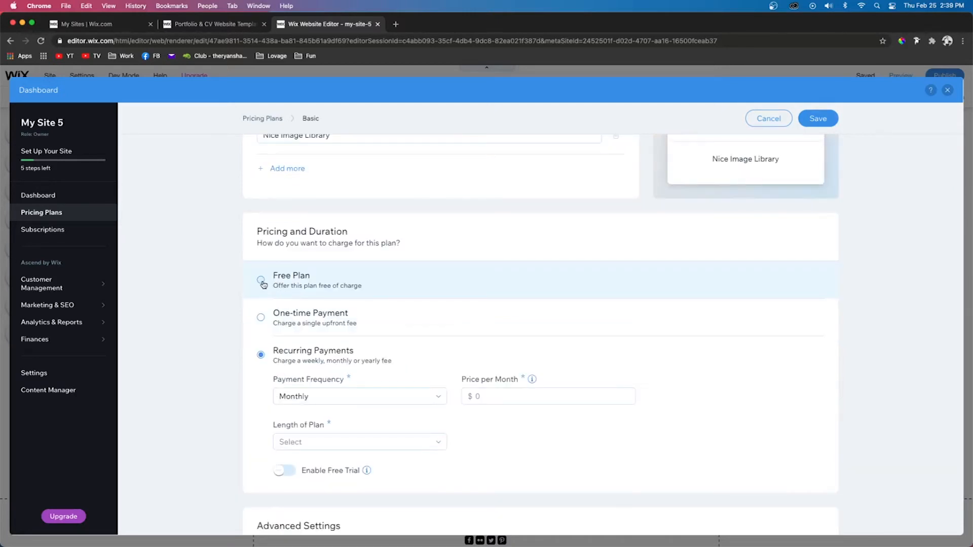
- Set the Basic plan's length to Until canceled and save the plan
click(358, 310)
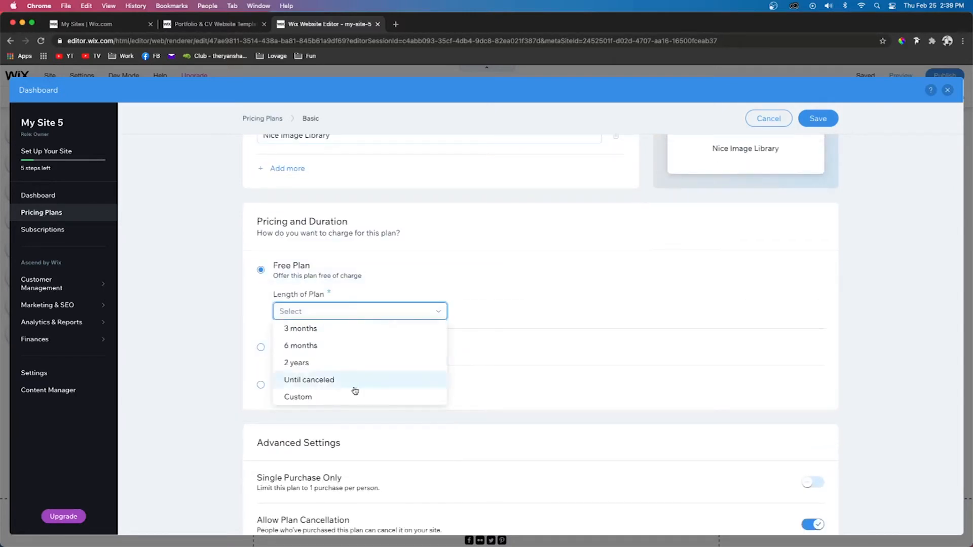
click(340, 386)
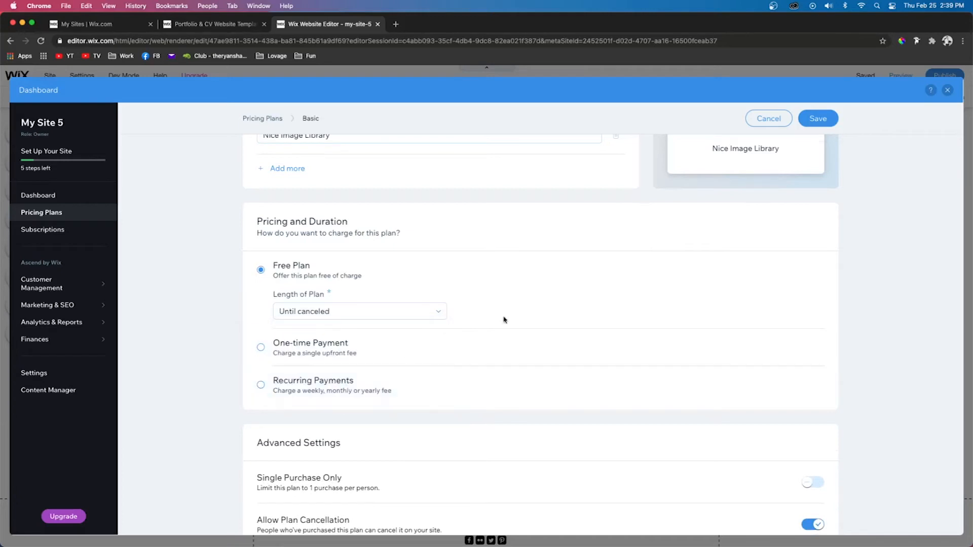
scroll(406, 384, down, 3)
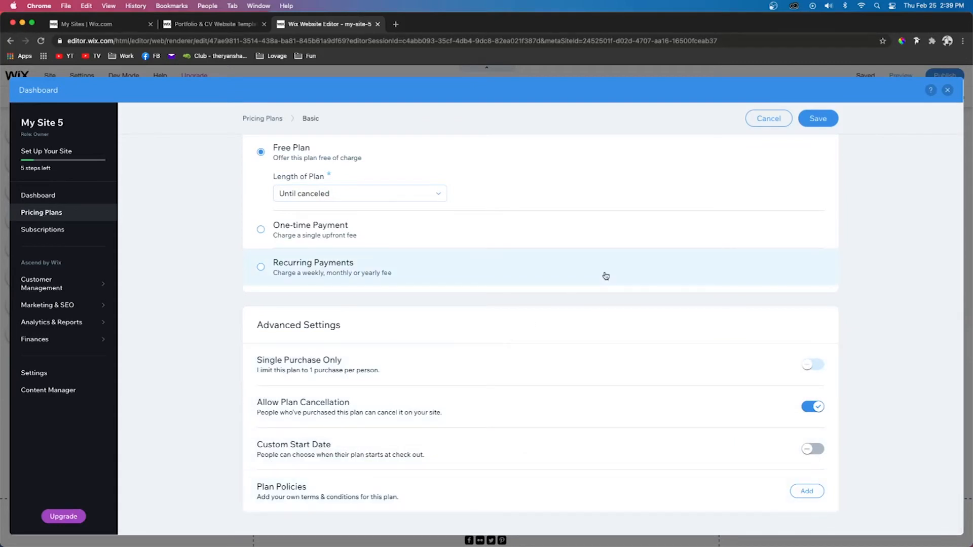
scroll(603, 275, up, 6)
click(811, 144)
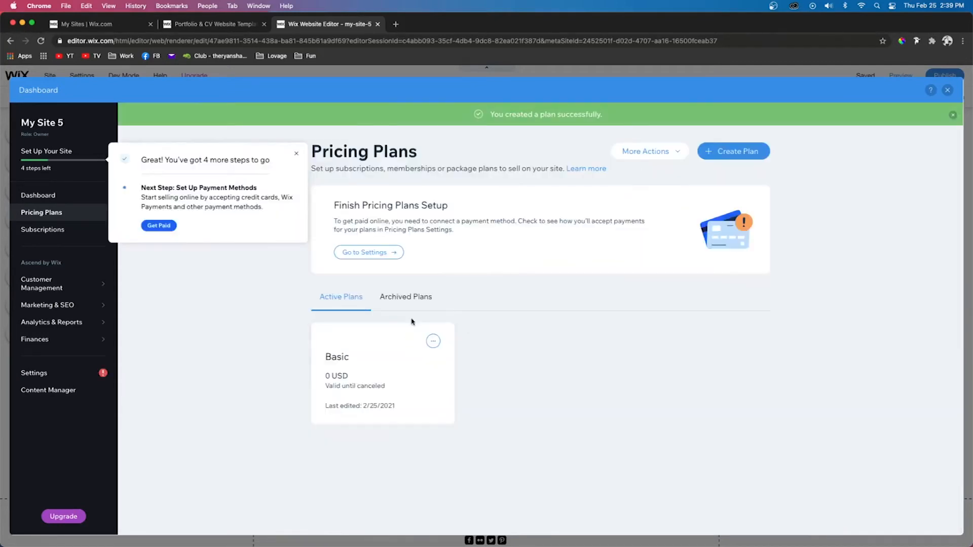
- Create a "Premium" plan with the tagline "Better Photos", the included item "Unlimited Downloads" and a recurring monthly price of $5.00
click(731, 150)
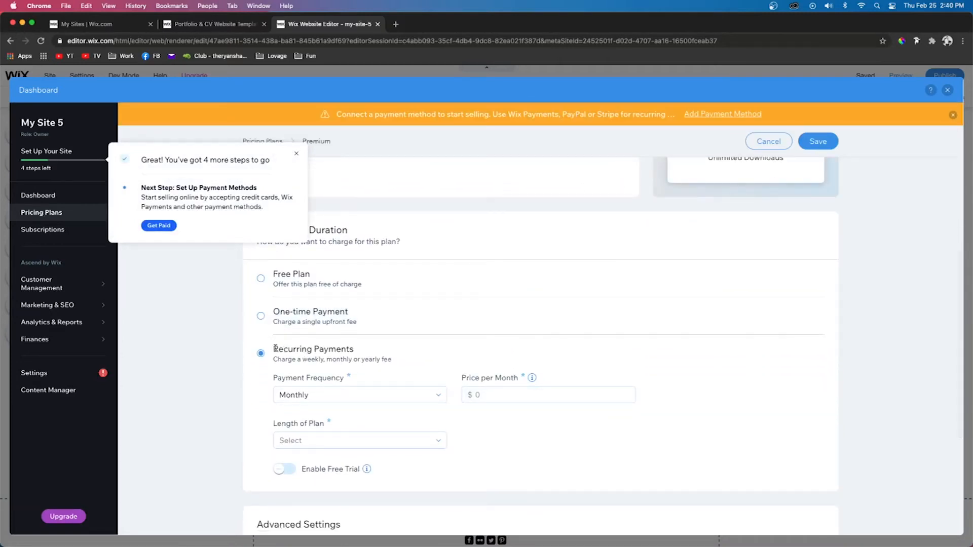
drag(274, 349, 381, 356)
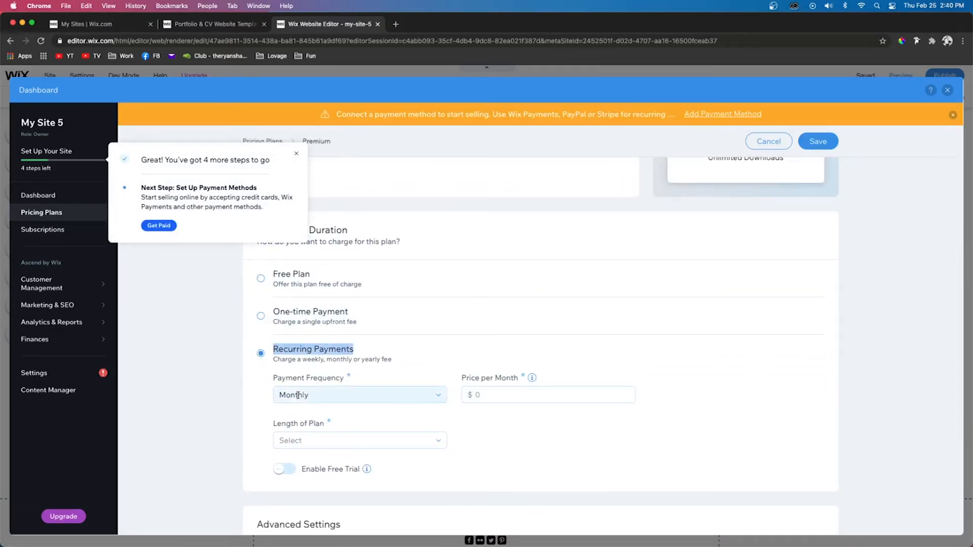
click(503, 393)
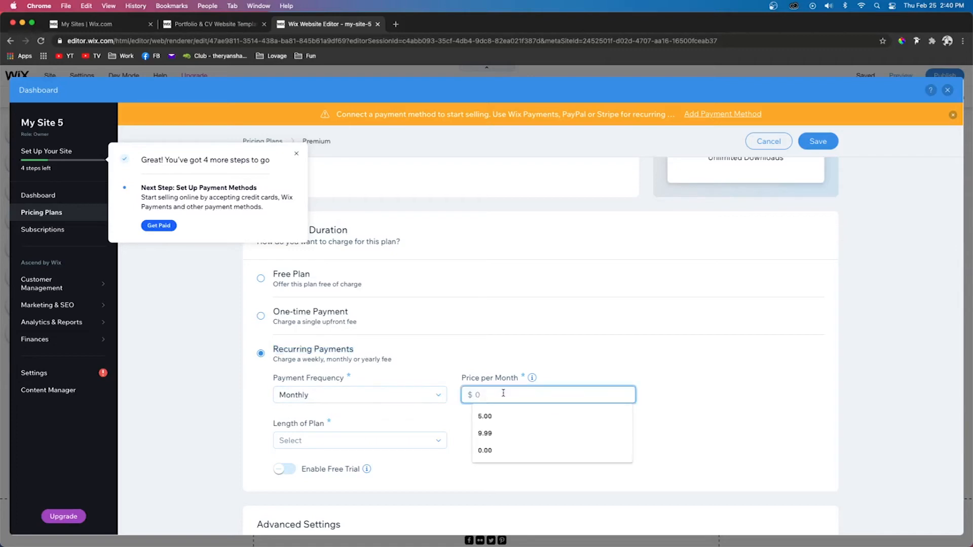
text(5.)
text(00)
- Set the Premium plan's length to Until canceled, with a 7-day free trial, and save it
scroll(376, 421, down, 3)
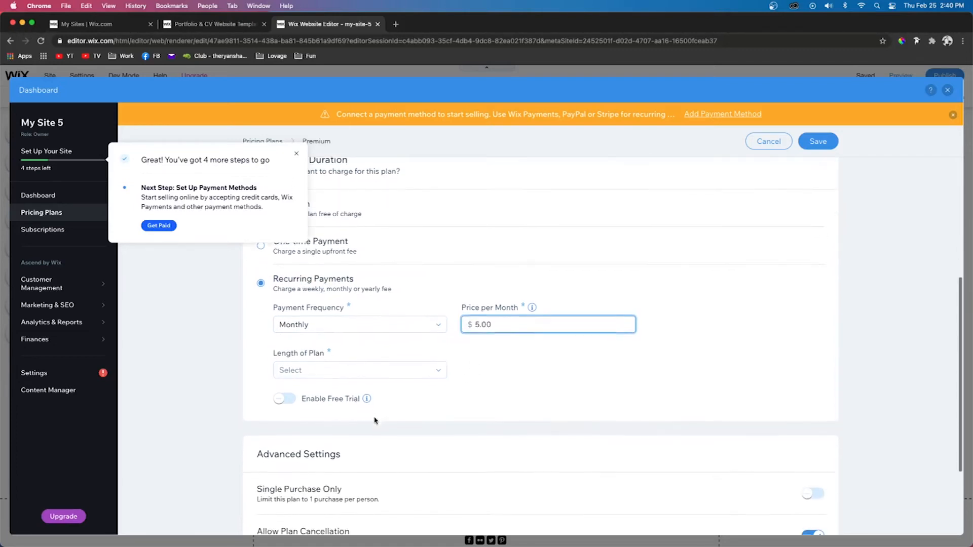
click(339, 369)
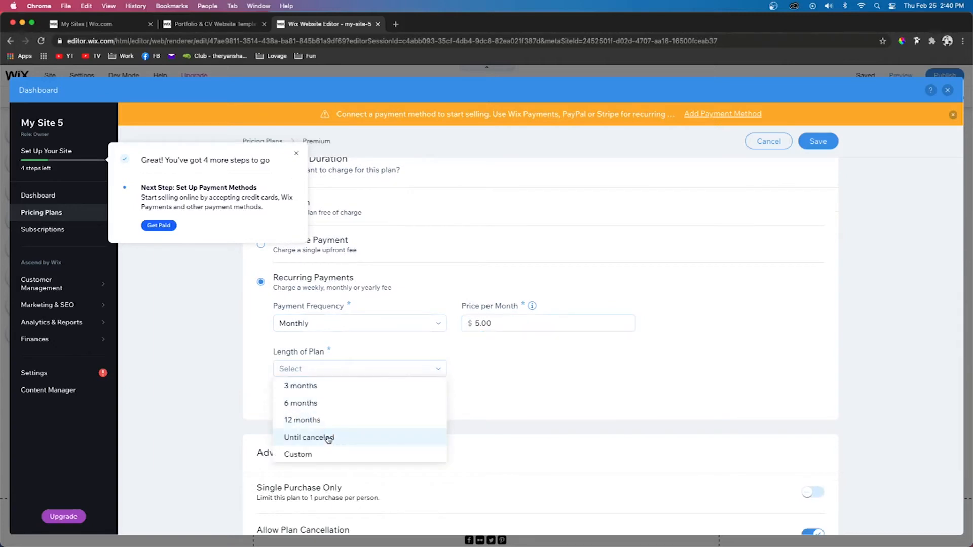
click(326, 437)
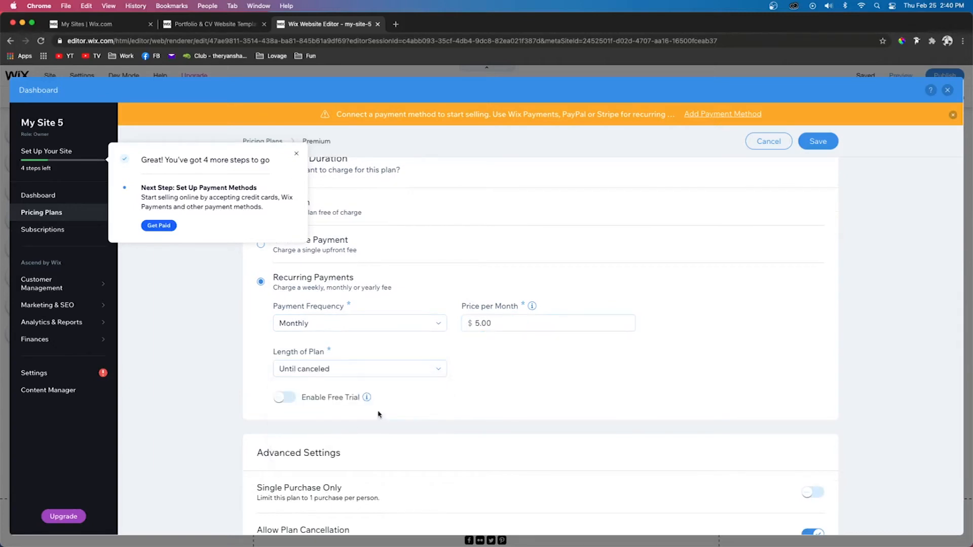
click(285, 398)
click(350, 443)
click(327, 458)
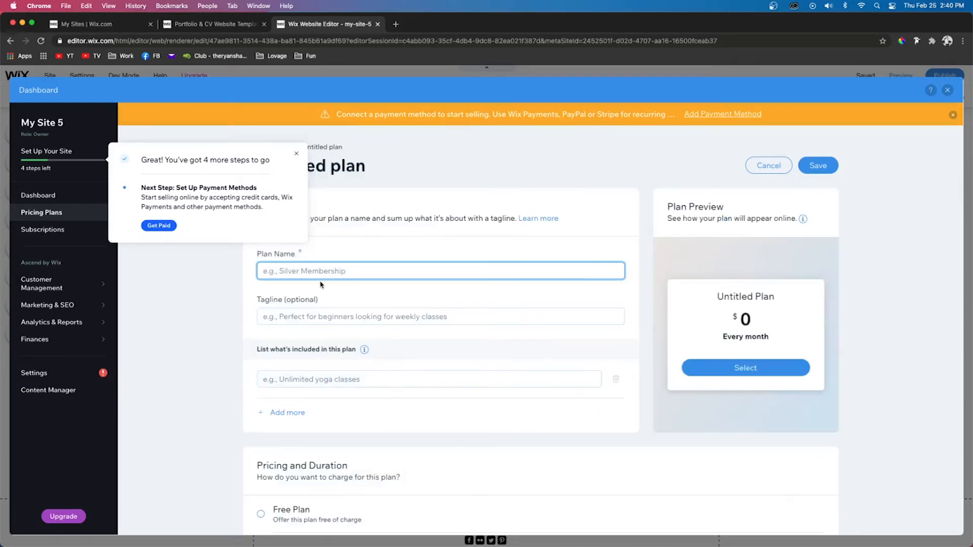
- Name the new plan "Pro" and give it the tagline "Professional Images"
text(P)
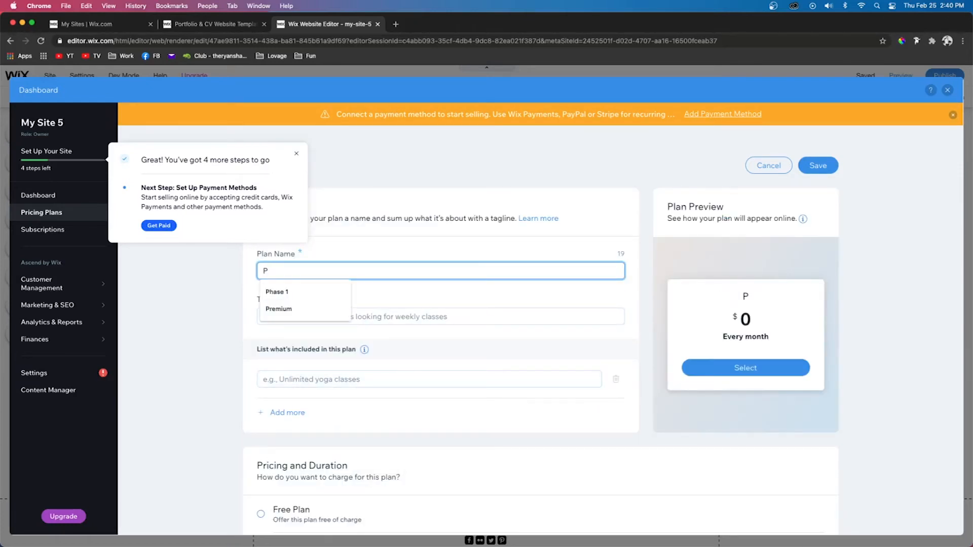
text(ro)
key(Tab)
text(Professional Images)
- List "Best Quality Images", "Unlimited Downloads" and "Image Licenses" as the items included in the Pro plan
click(320, 384)
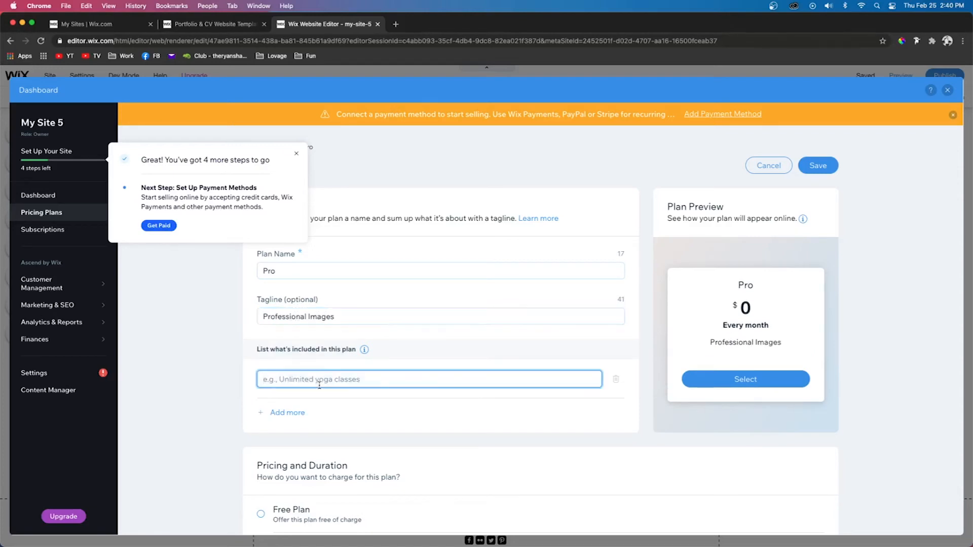
text(Best Quality Images)
click(287, 412)
text(Unlimited Downloads)
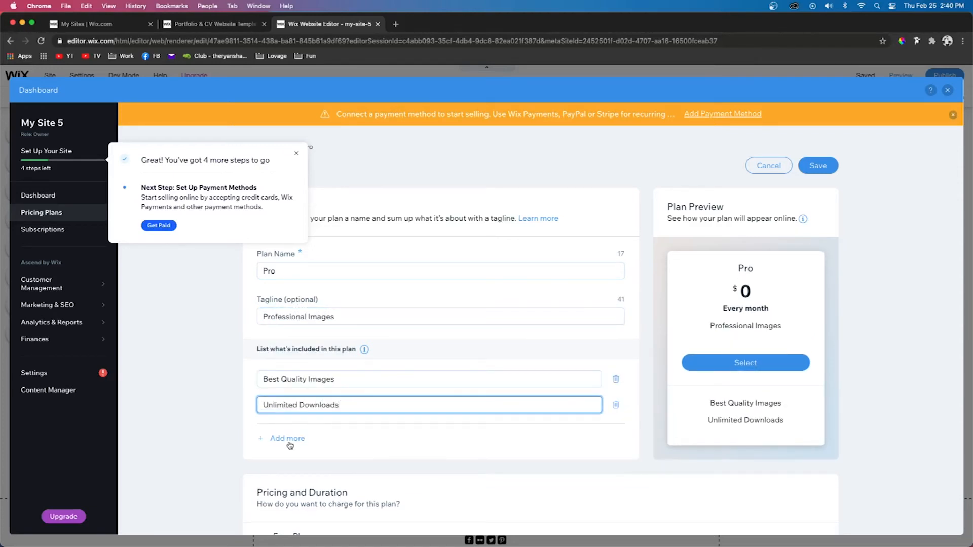
click(287, 437)
text(Licensed Images)
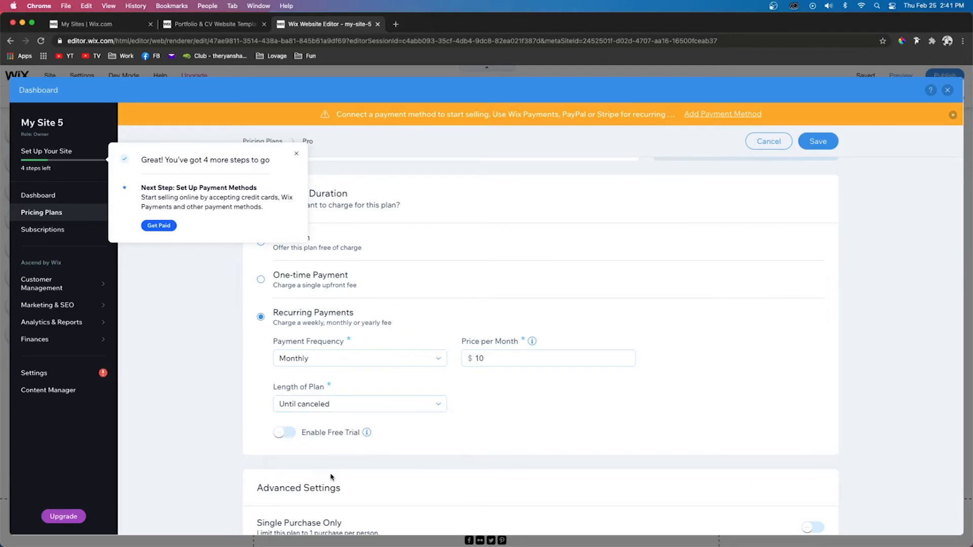
- Save the Pro plan at $10 per month until canceled with a 7-day free trial, and return to the site's pricing page
click(330, 477)
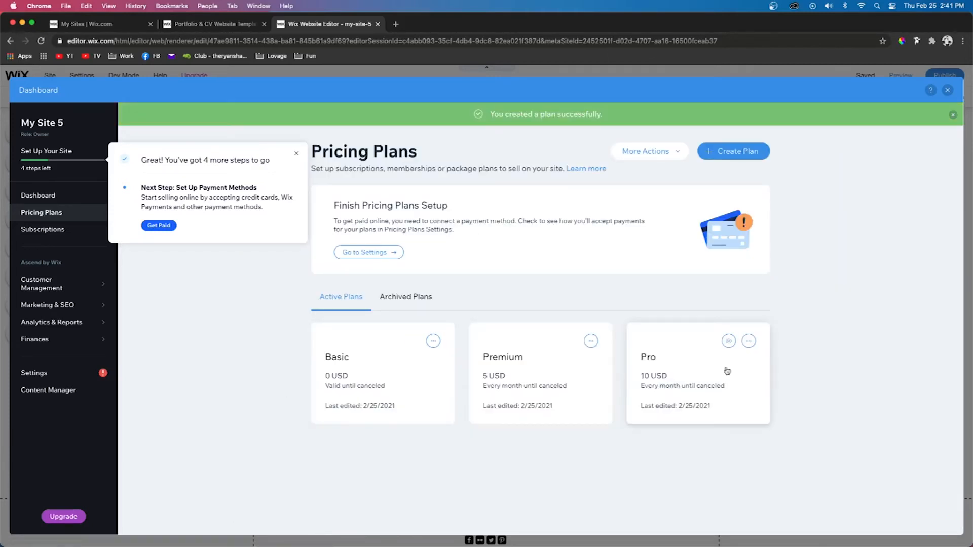
click(947, 90)
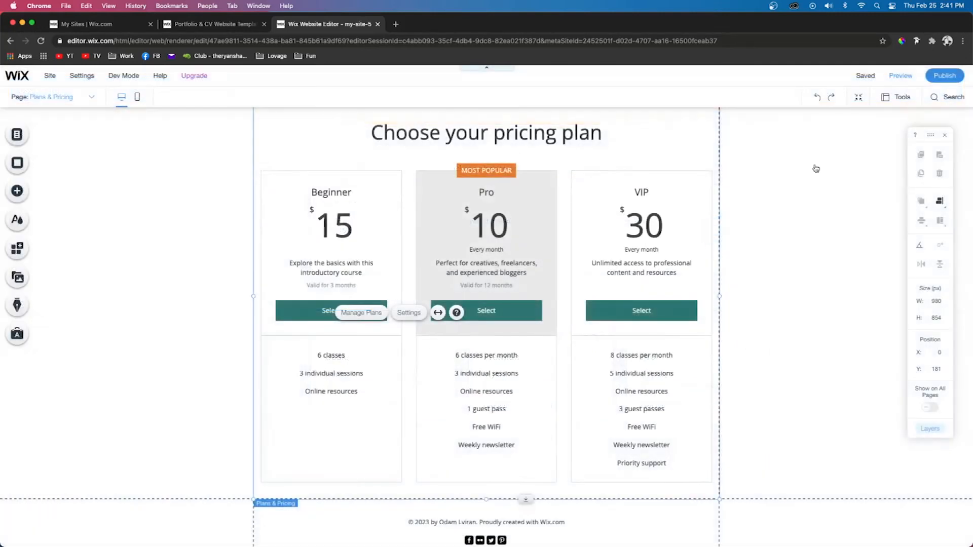
scroll(459, 292, down, 1)
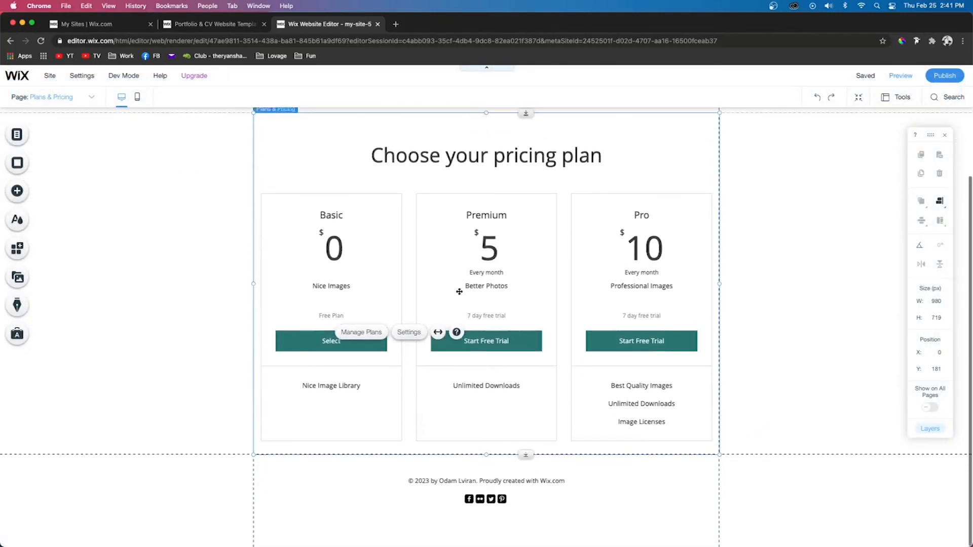
- Make Pro the highlighted plan in the pricing page's settings
click(409, 332)
click(156, 345)
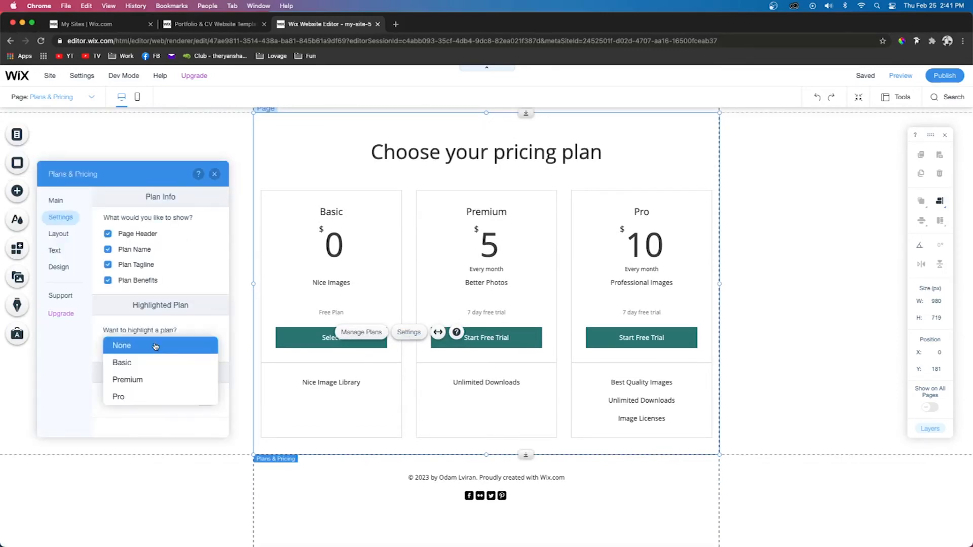
click(126, 395)
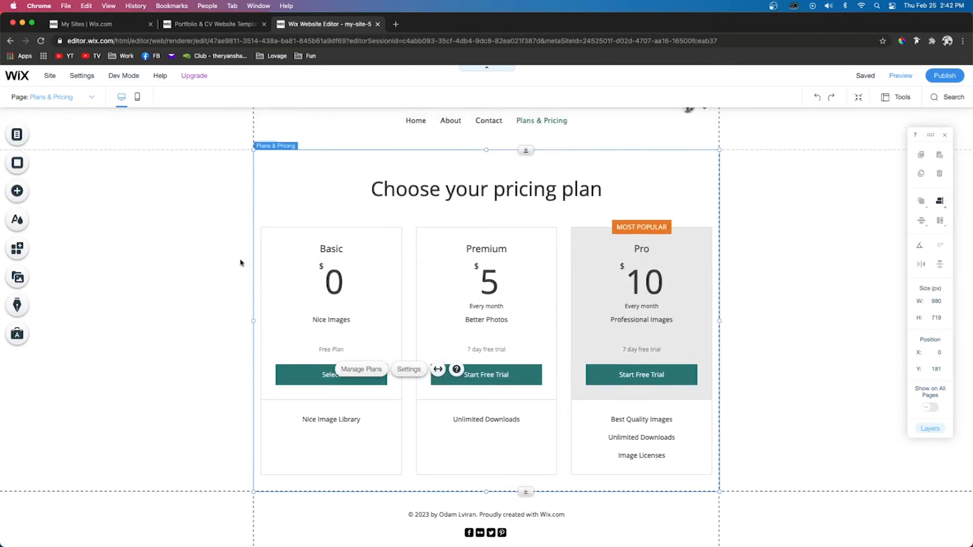
click(228, 262)
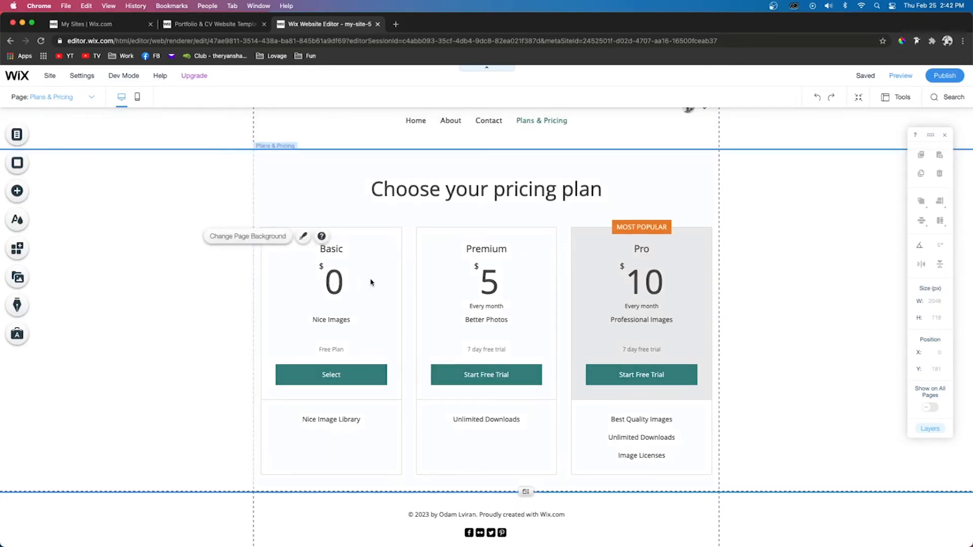
click(395, 281)
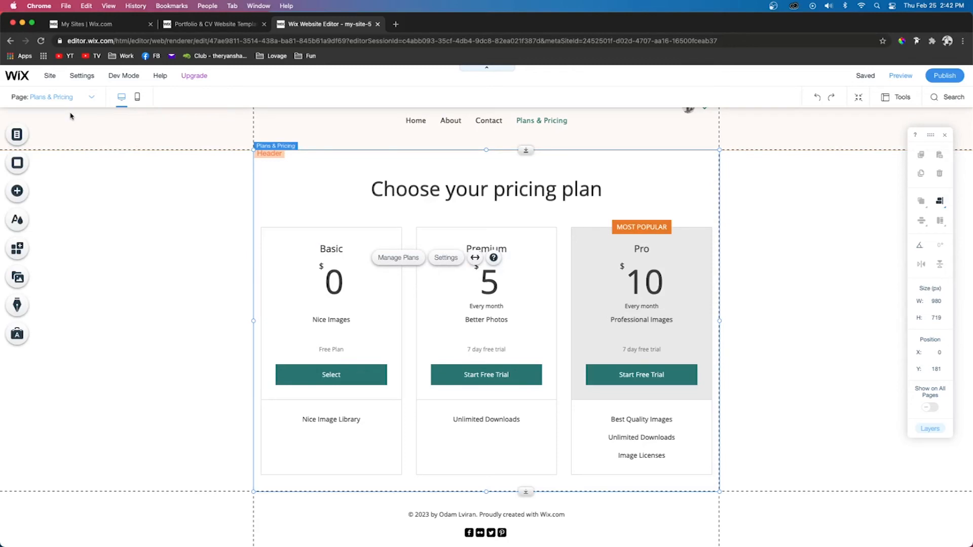
- Add a Gallery template page to the site and name it "Gallery - Basic"
click(61, 97)
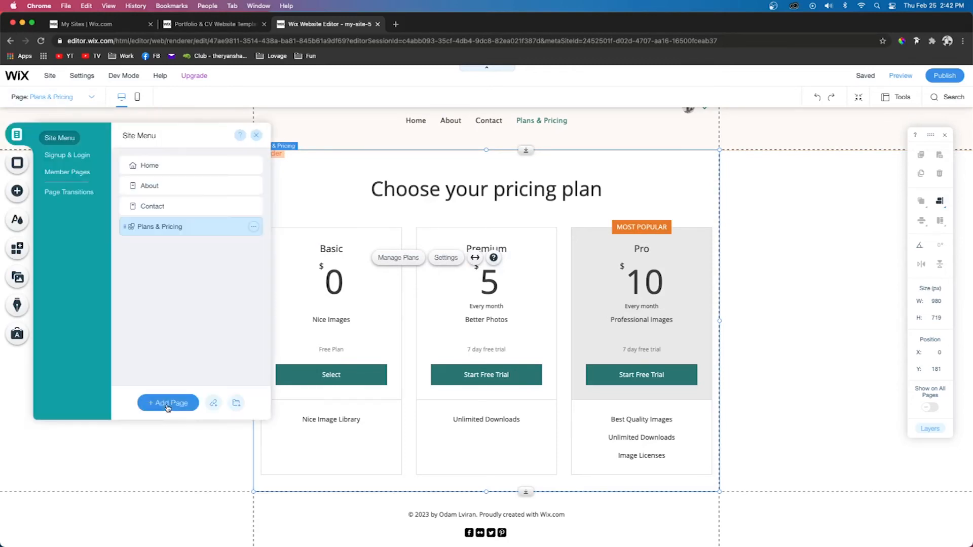
click(172, 402)
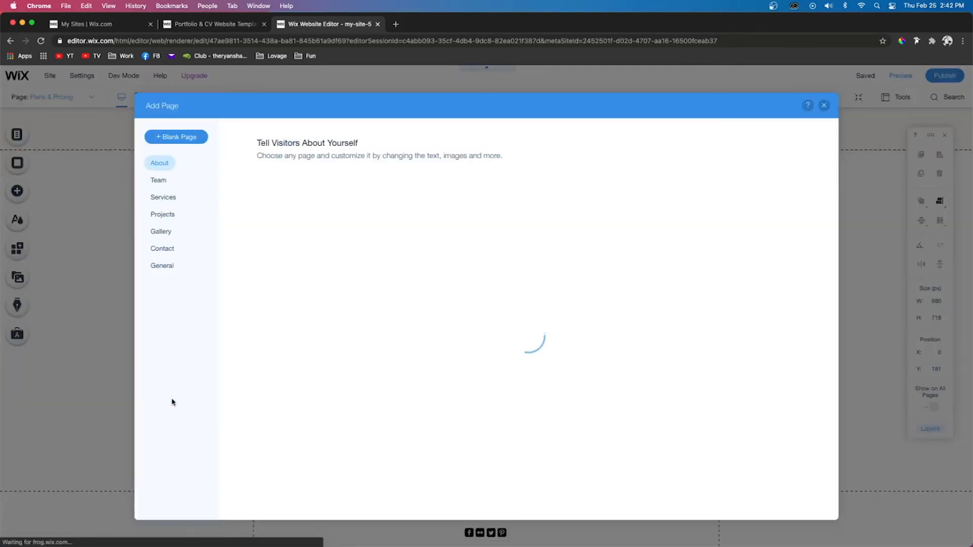
click(161, 232)
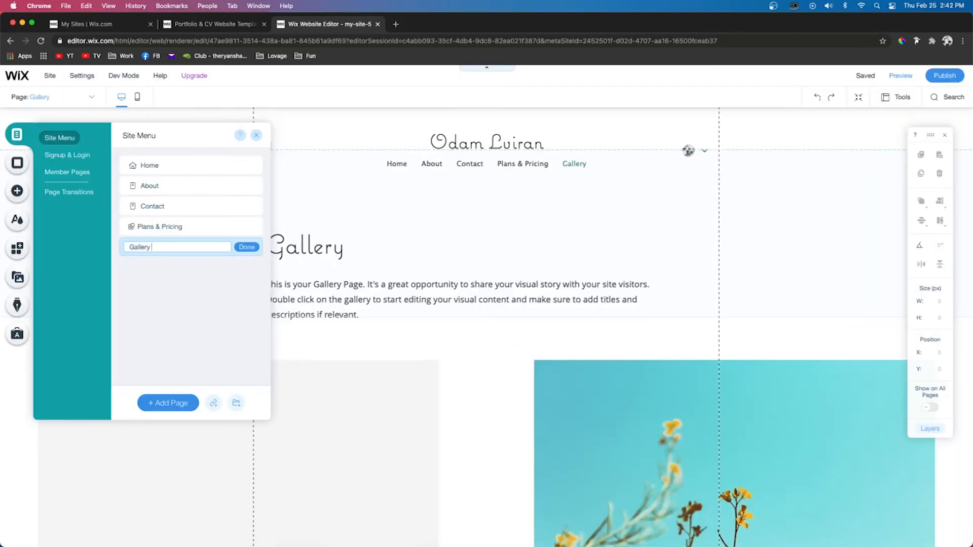
text(asic)
key(Return)
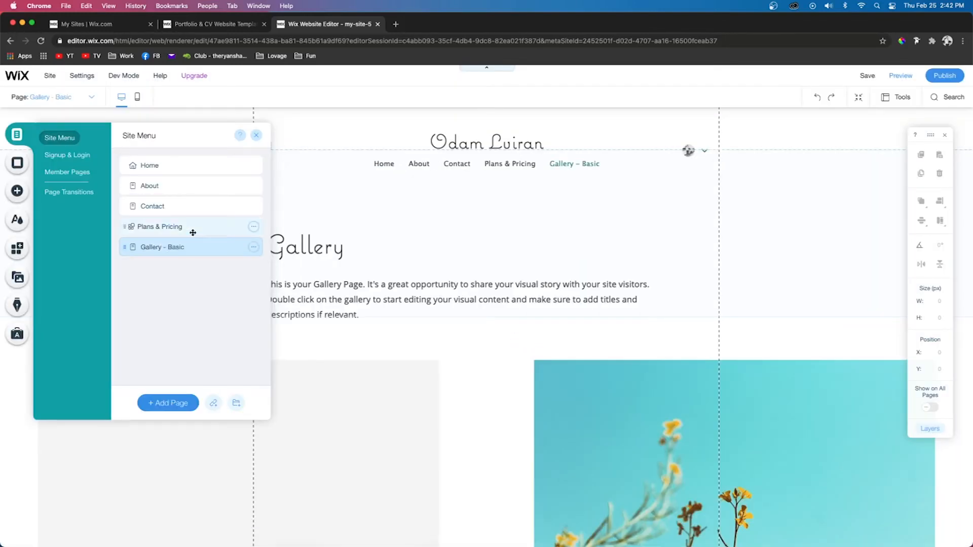
- Duplicate the Gallery - Basic page and name the copy "Gallery - Premium"
click(253, 247)
click(287, 310)
text(Gallery - Premium)
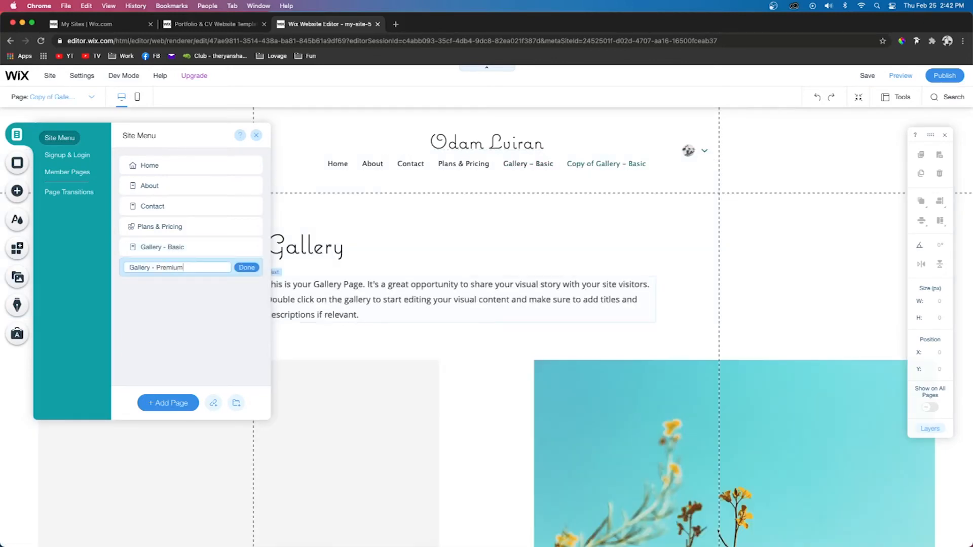
click(248, 267)
- Duplicate the Gallery - Premium page and name the copy "Gallery - Pro"
click(253, 268)
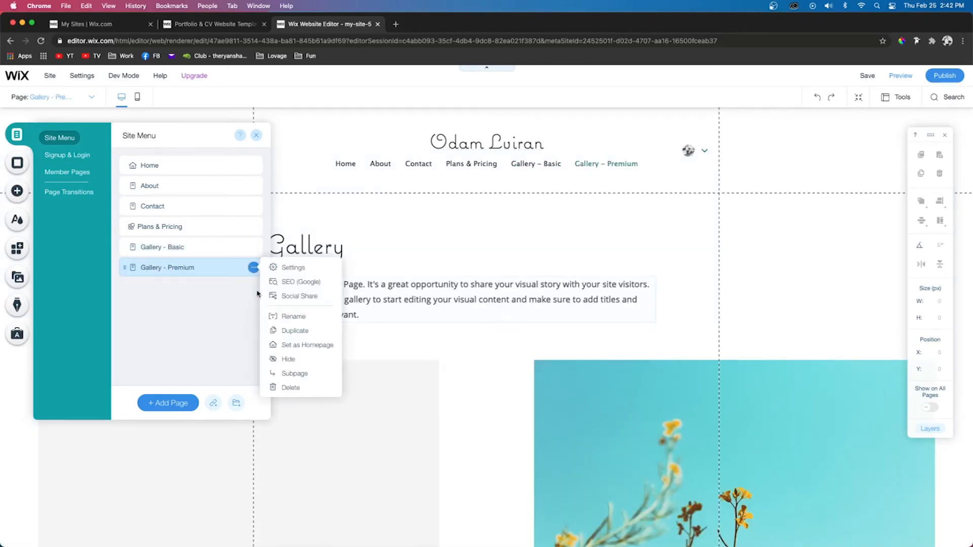
click(290, 331)
text(Gallery - P)
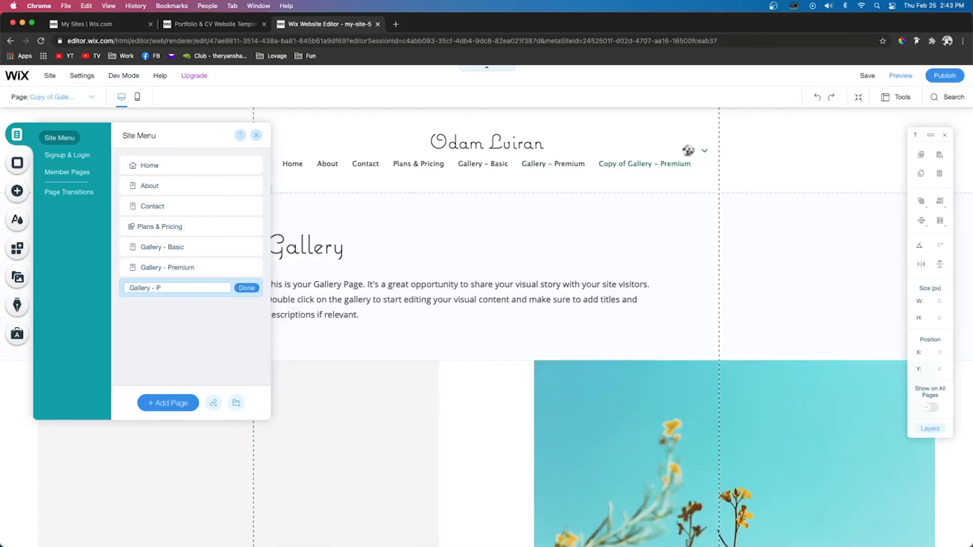
text(ro)
click(247, 288)
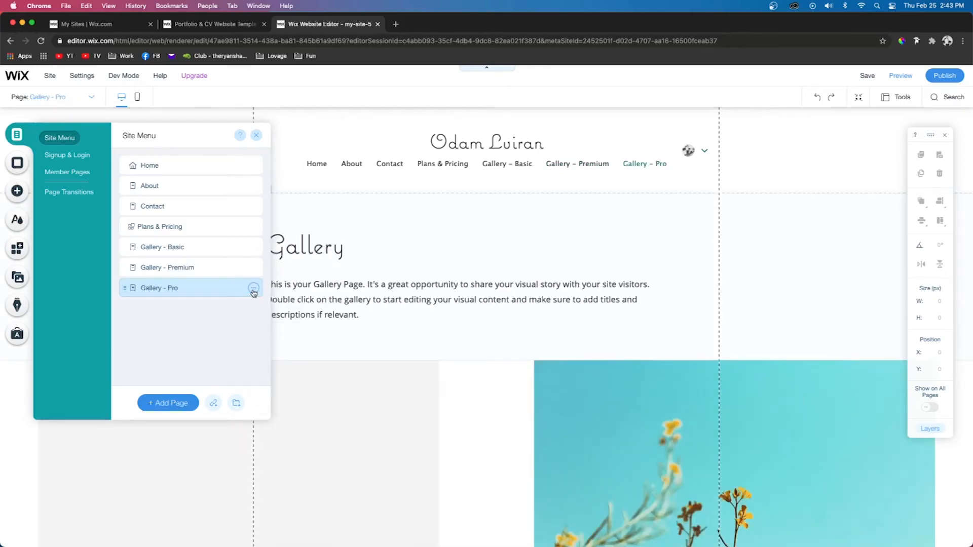
- Set the Gallery - Basic page's permissions to Members Only, limited to only selected members or paying customers
click(254, 248)
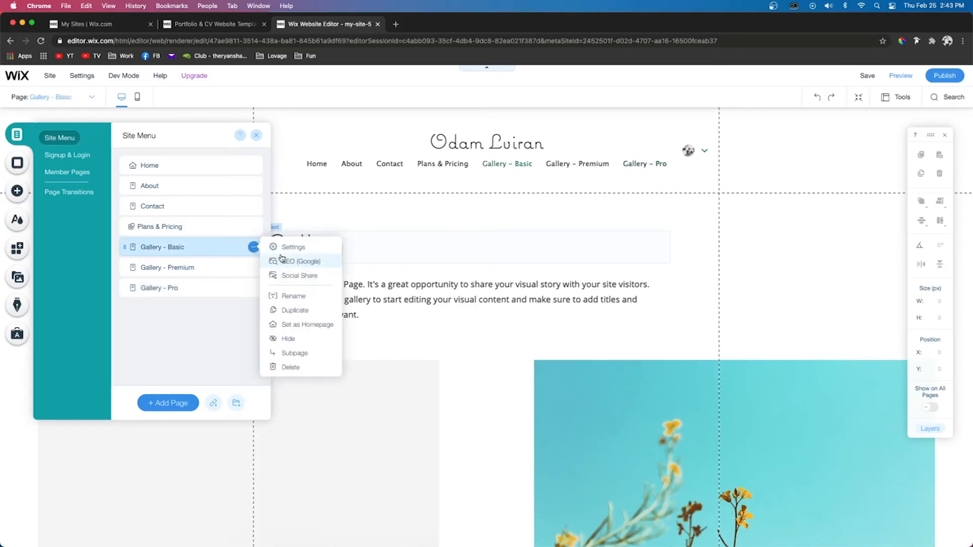
click(291, 247)
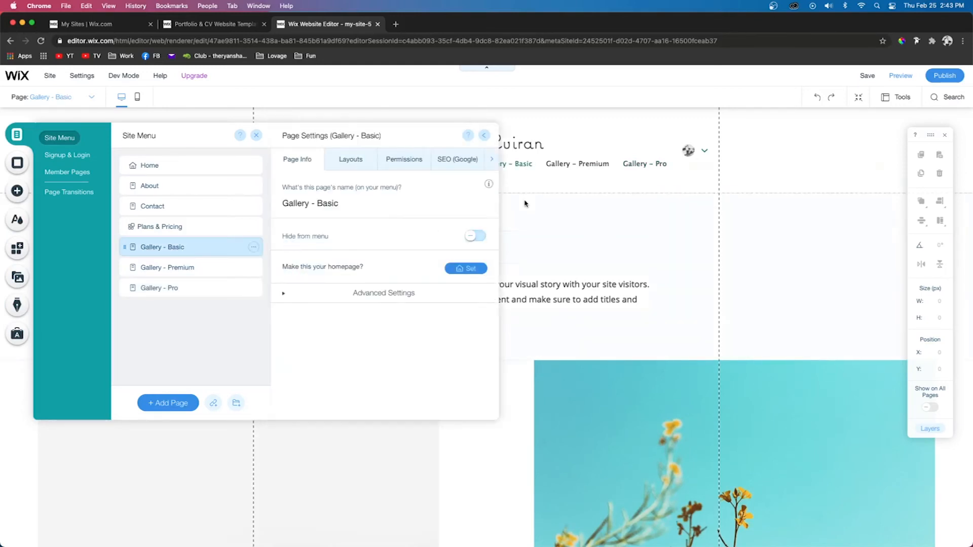
click(406, 160)
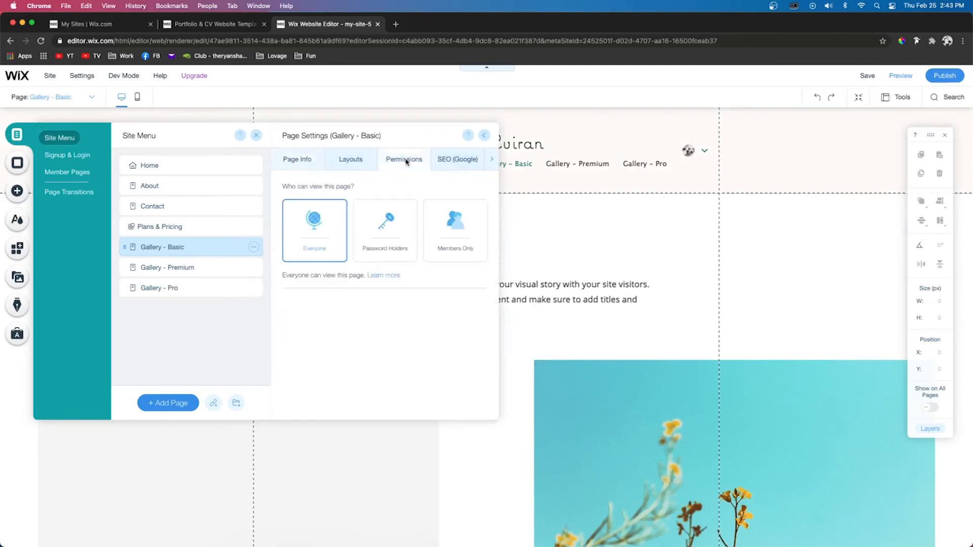
click(461, 238)
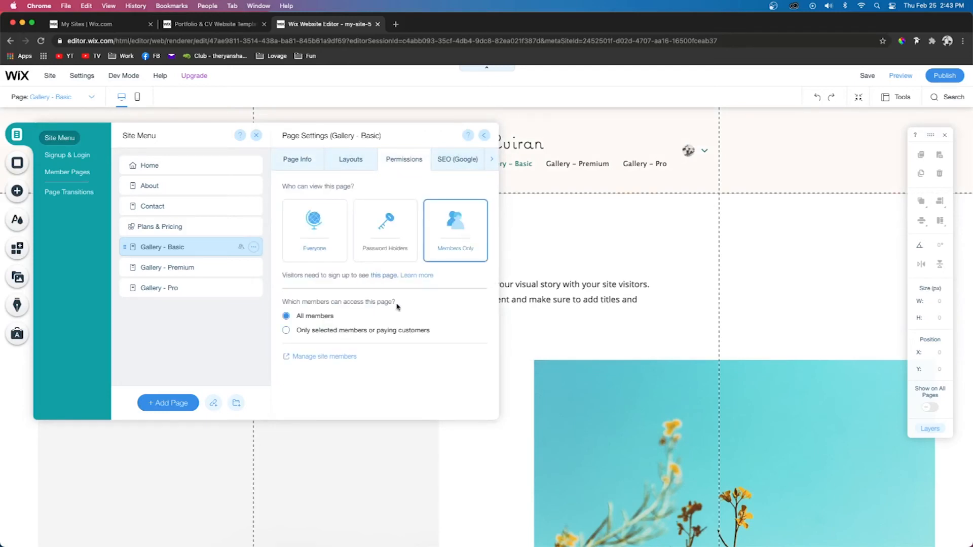
click(320, 332)
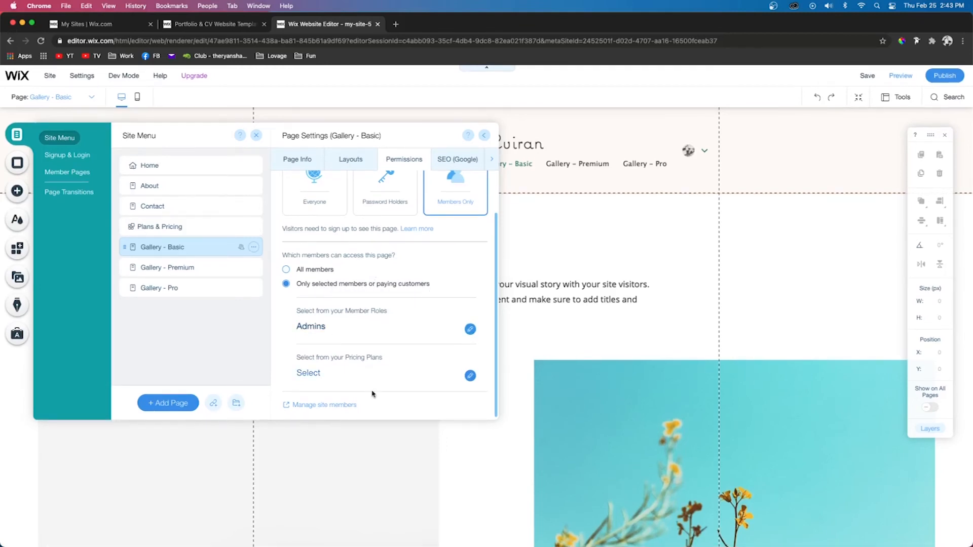
- Give Basic pricing plan members access to the Gallery - Basic page
click(357, 373)
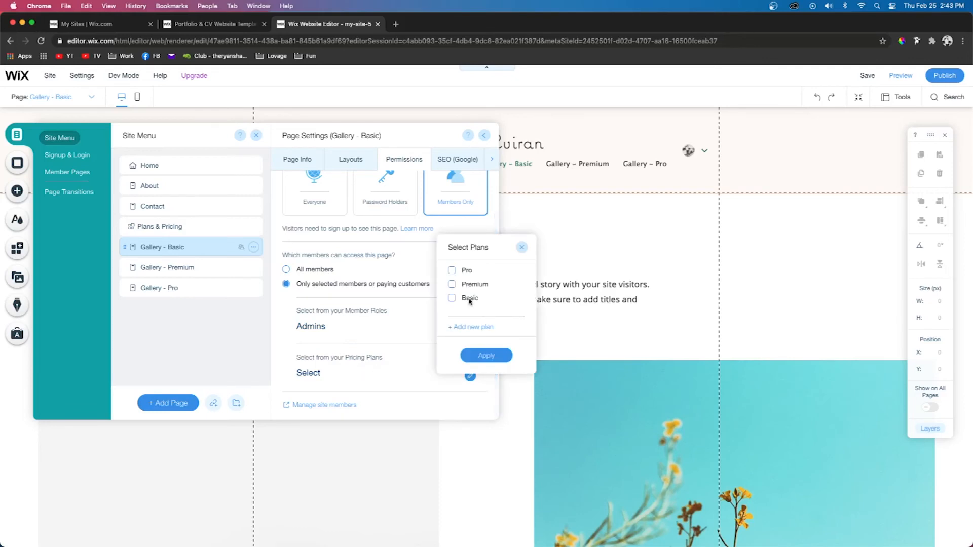
click(486, 355)
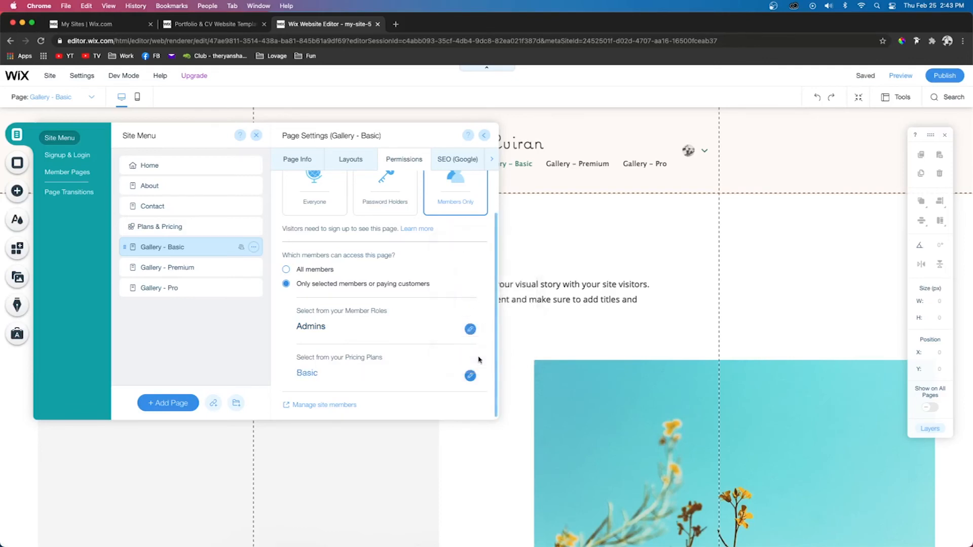
- Restrict the Gallery - Premium page to Members Only, limited to selected members or paying customers on the Premium plan
click(227, 268)
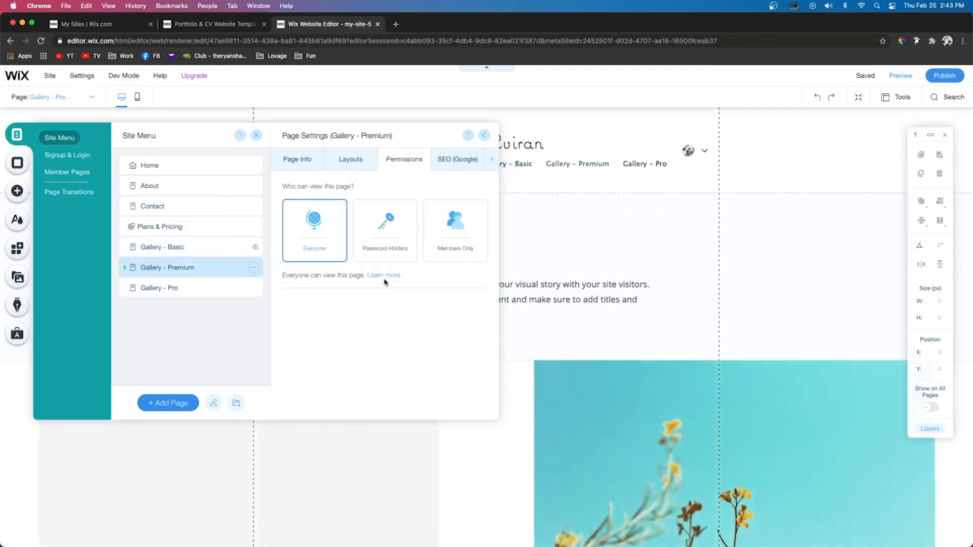
click(462, 221)
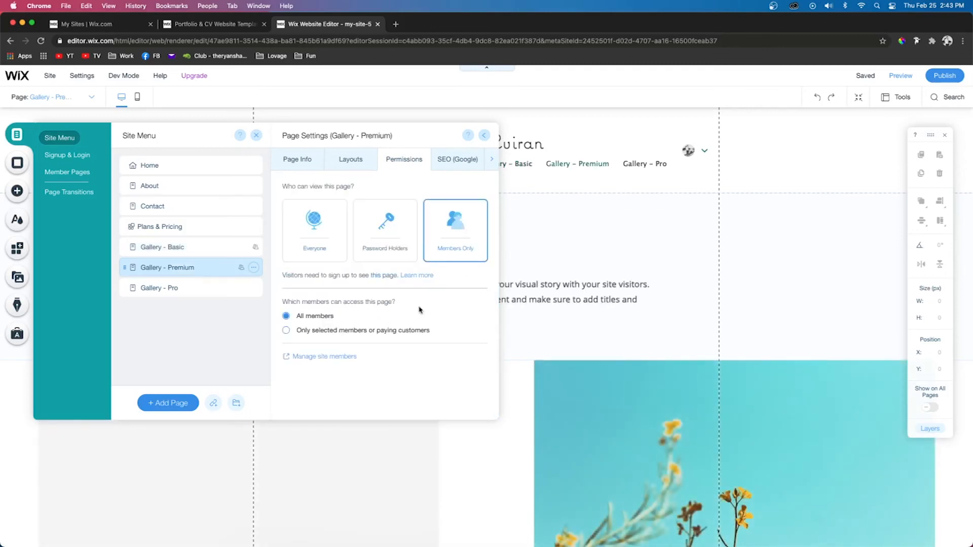
click(307, 334)
scroll(464, 378, down, 2)
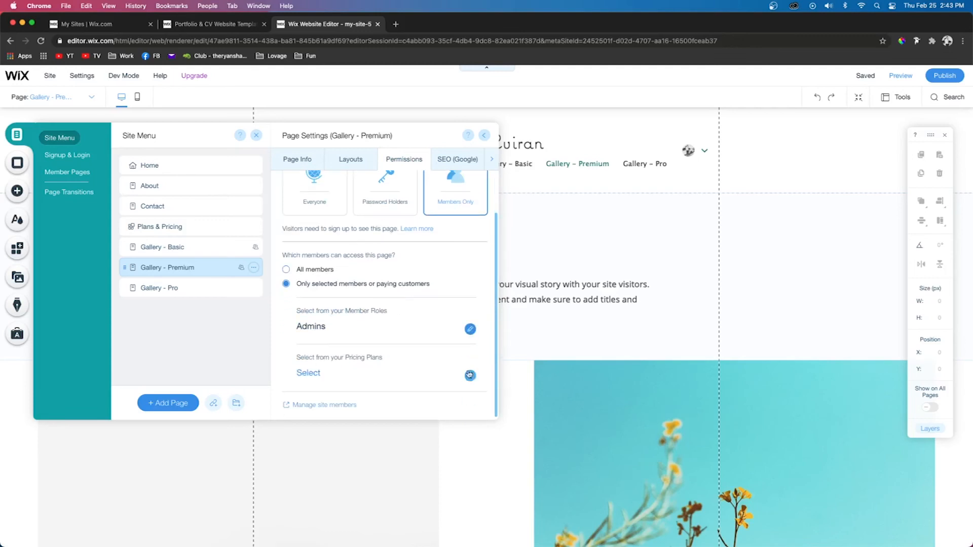
click(470, 376)
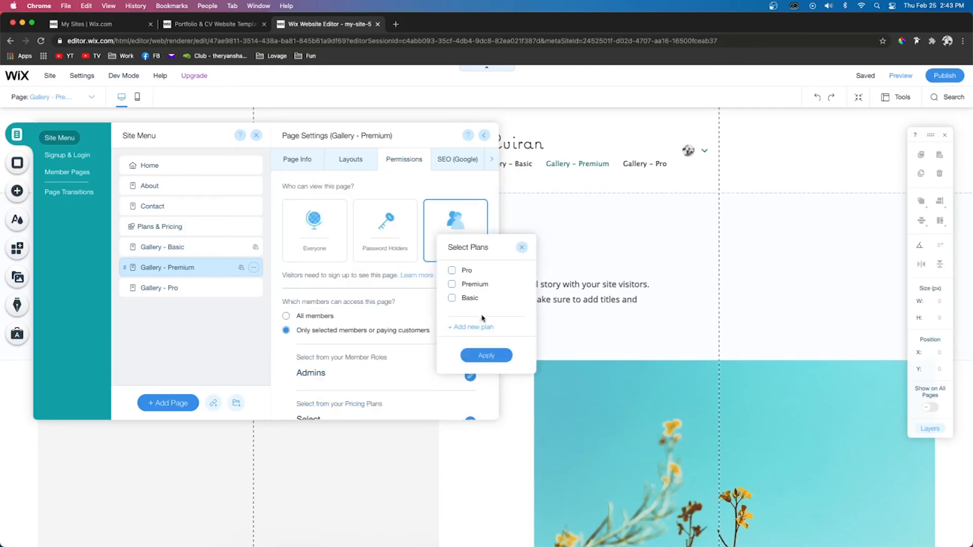
click(466, 288)
click(485, 355)
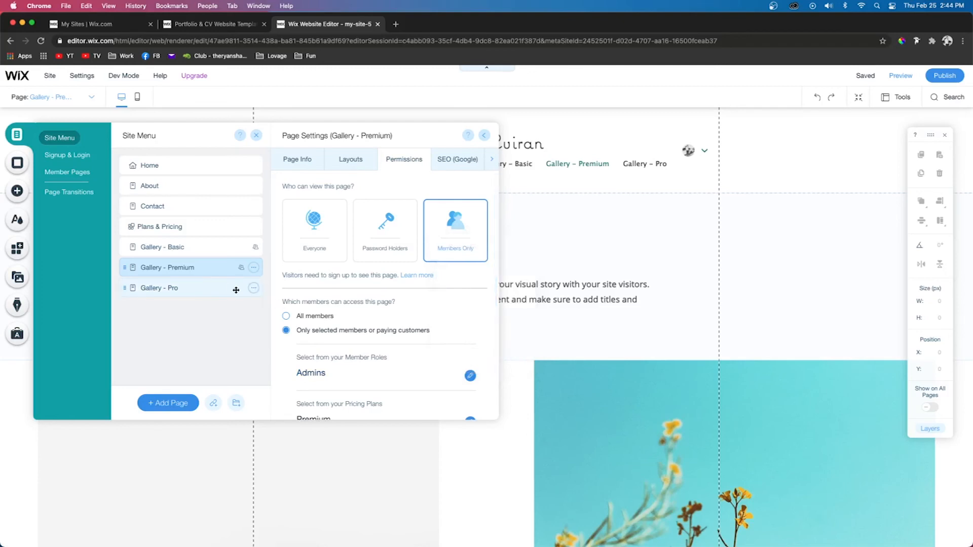
- Restrict the Gallery - Pro page to Members Only, limited to selected members or paying customers on the Pro plan
click(217, 288)
click(457, 236)
click(461, 274)
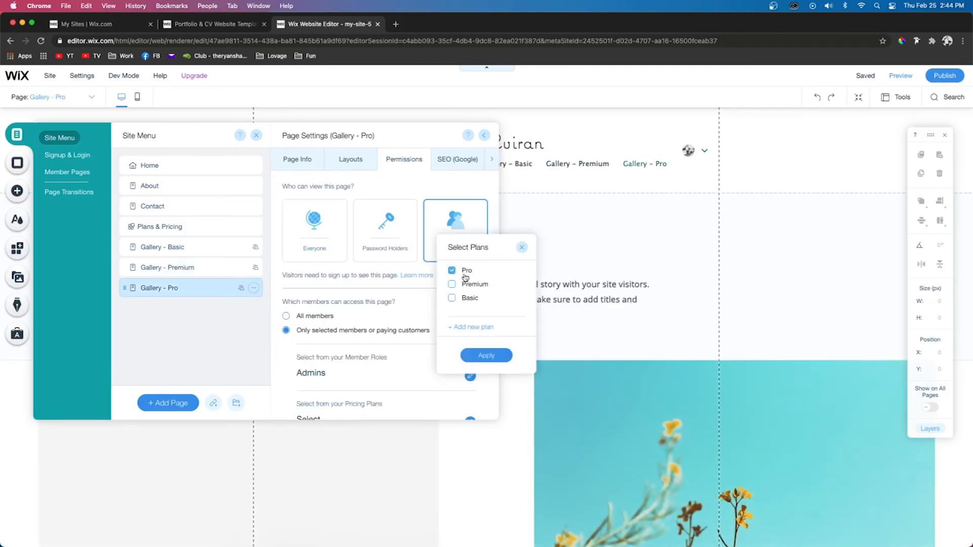
click(488, 355)
- Publish the site, check the live site's member sign-up screen, and return to the editor
click(941, 77)
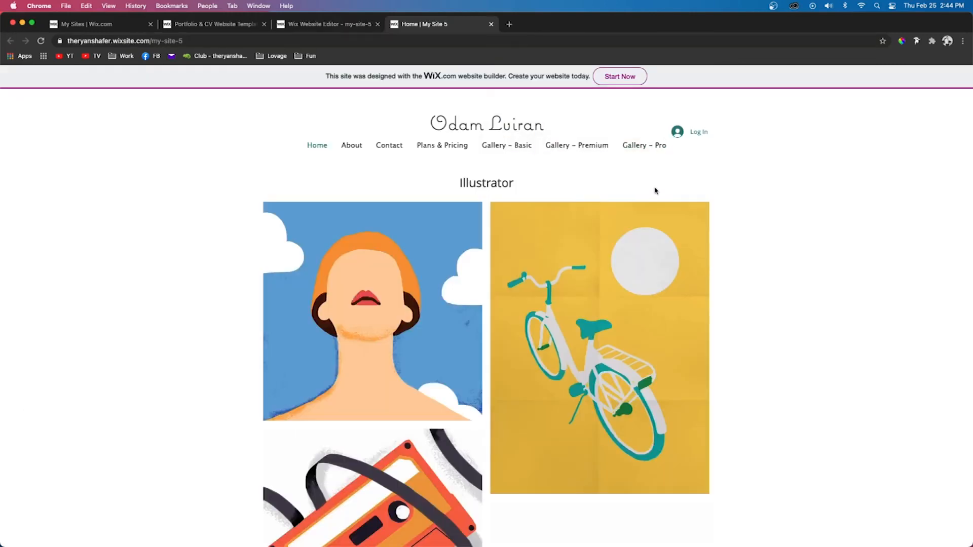
click(699, 133)
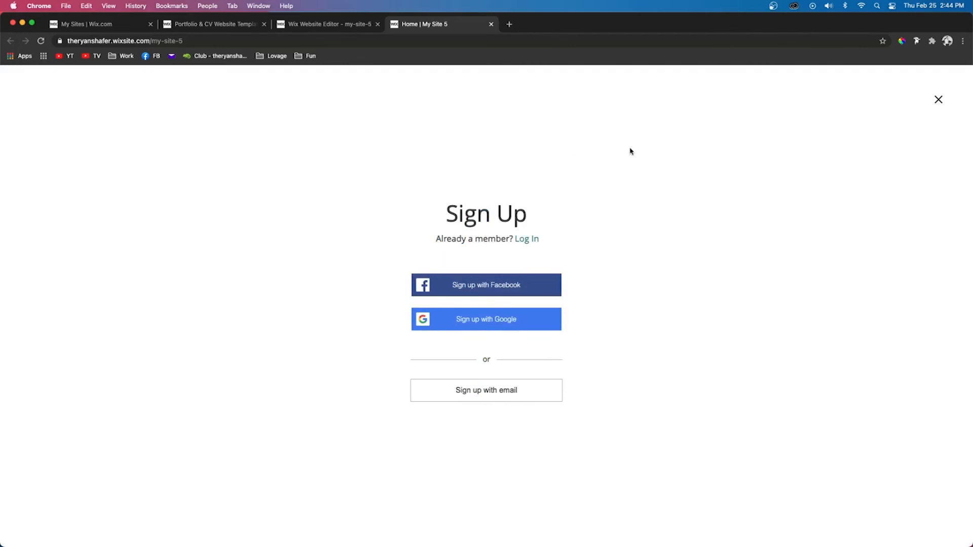
click(938, 99)
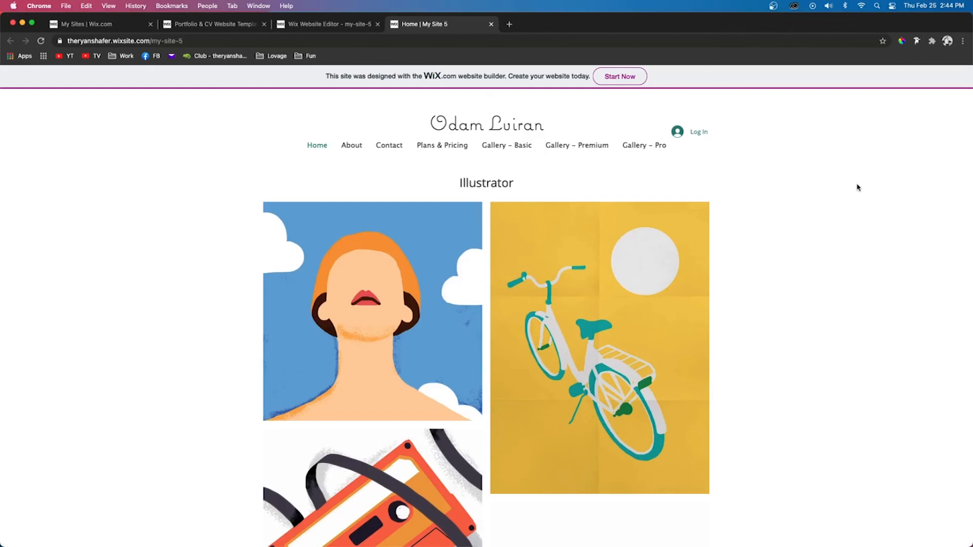
key(super+w)
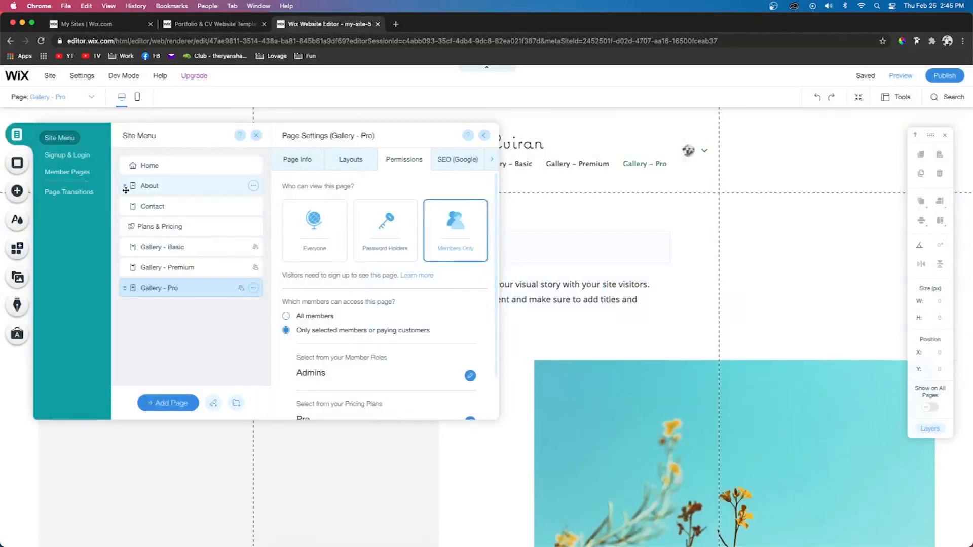
- Show the My Account page from the site's member pages in the editor
click(74, 174)
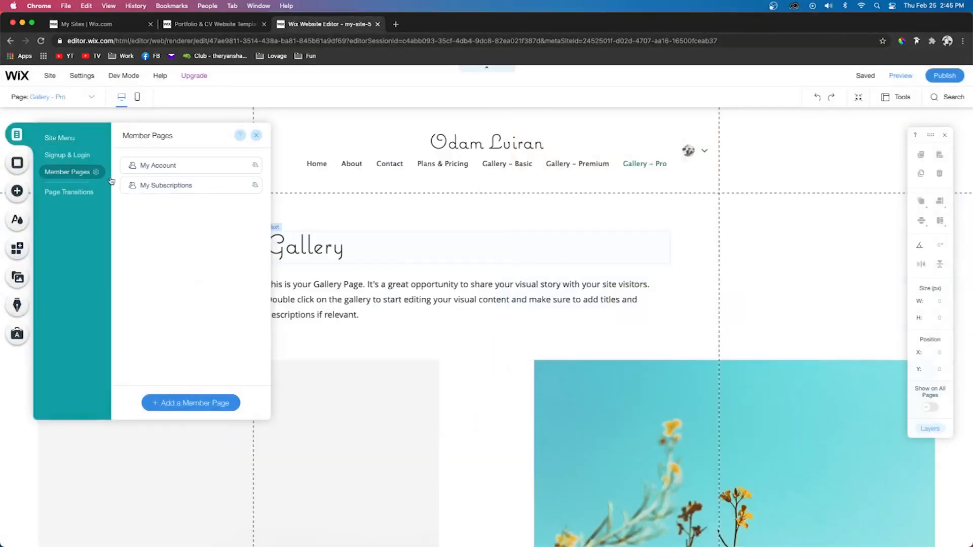
click(191, 165)
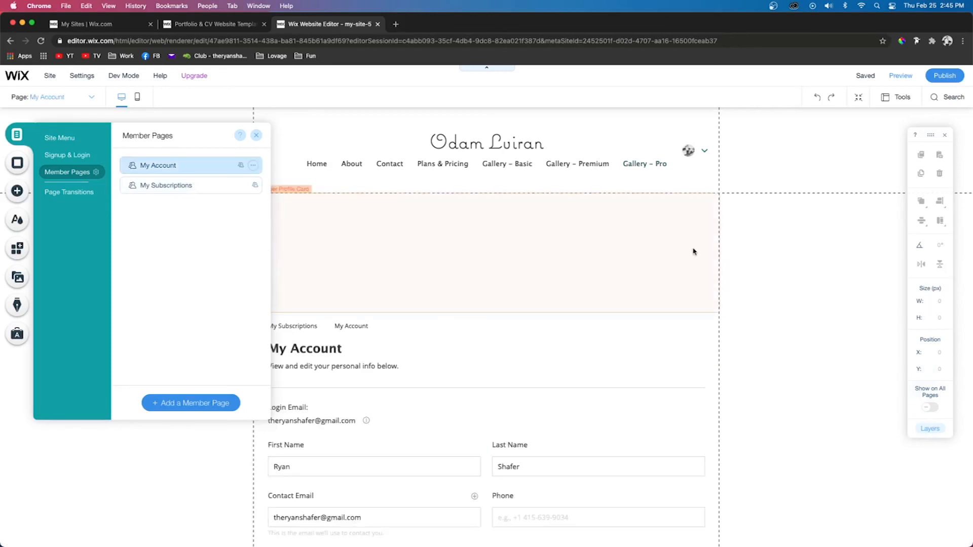